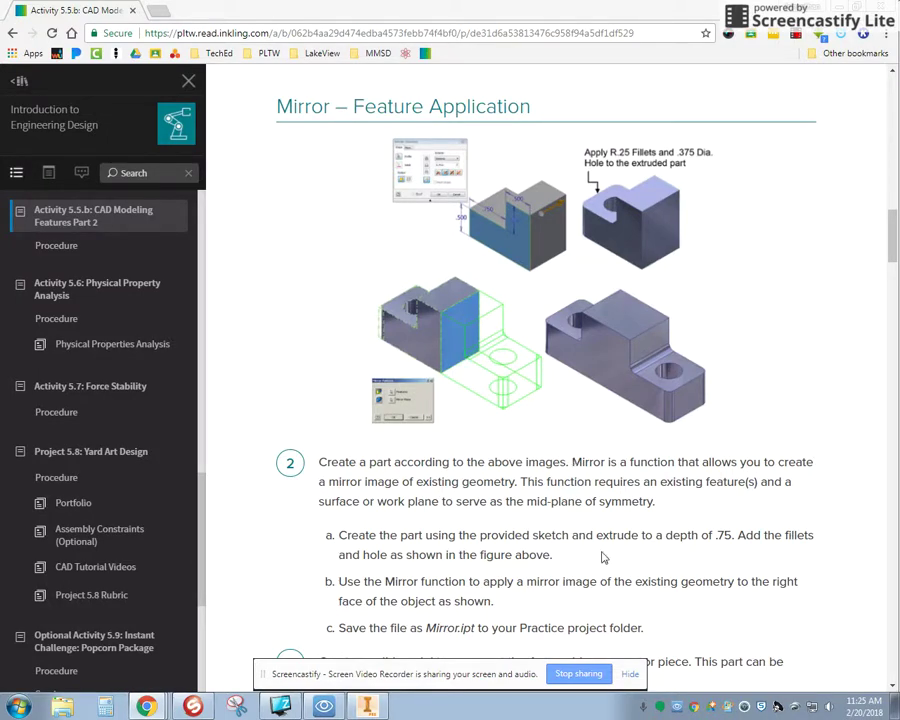
Step: Review the lesson's step 1 sketch instructions and figure, and check the system volume
{"action": "scroll", "coordinate": [603, 557], "scroll_direction": "up", "scroll_amount": 15}
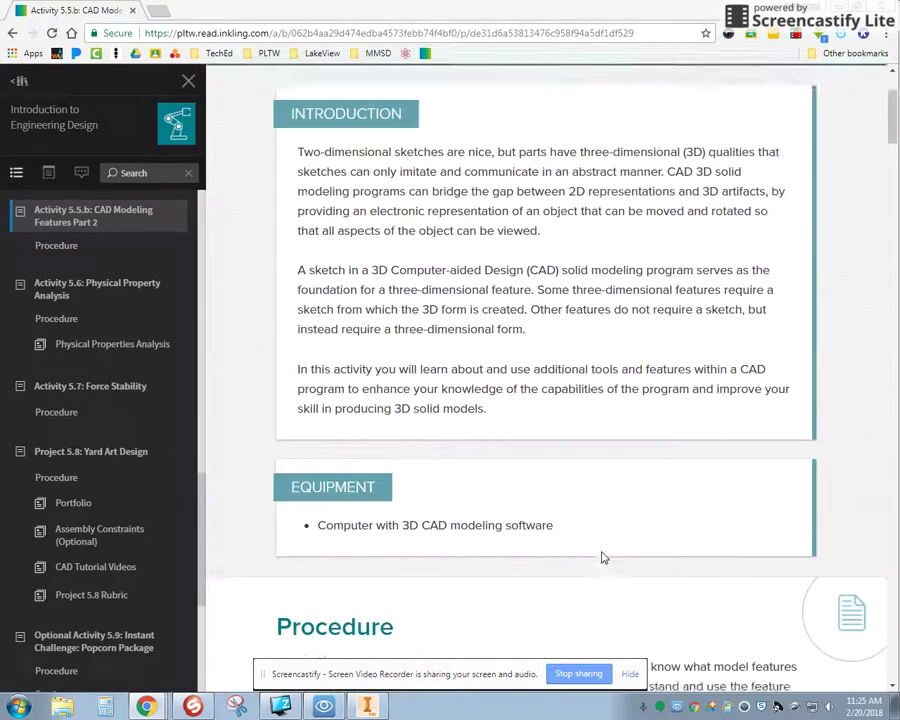
{"action": "scroll", "coordinate": [603, 557], "scroll_direction": "up", "scroll_amount": 2}
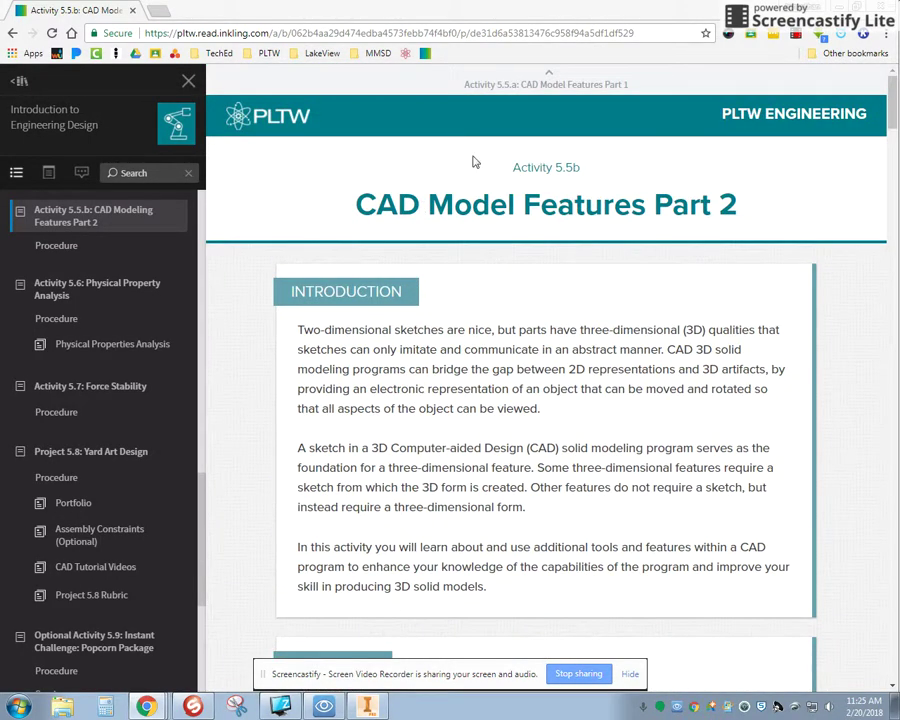
{"action": "scroll", "coordinate": [480, 241], "scroll_direction": "down", "scroll_amount": 11}
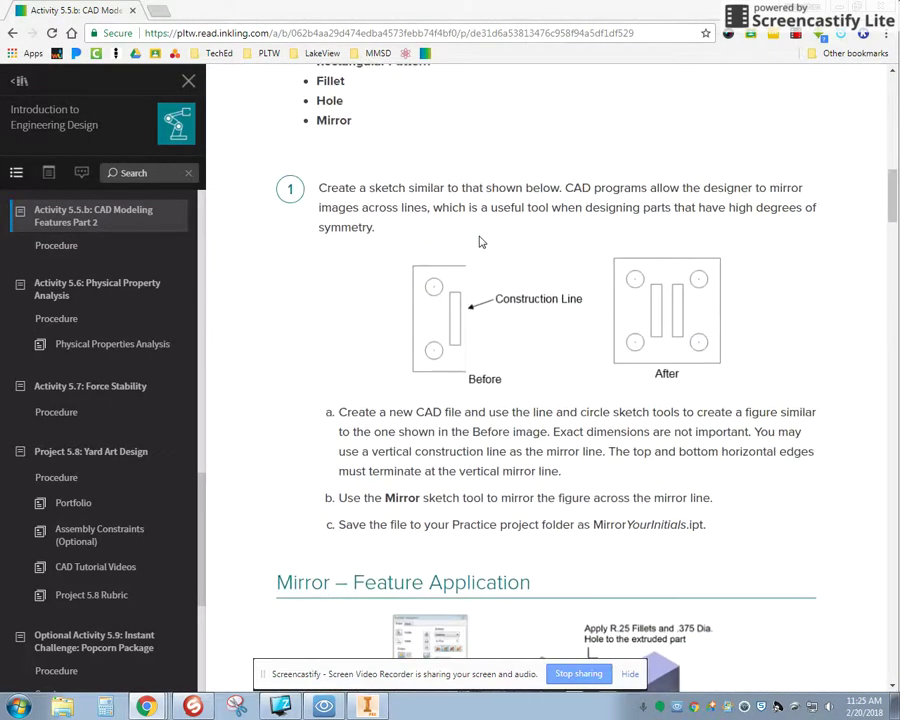
{"action": "left_click_drag", "start_coordinate": [319, 187], "coordinate": [745, 523]}
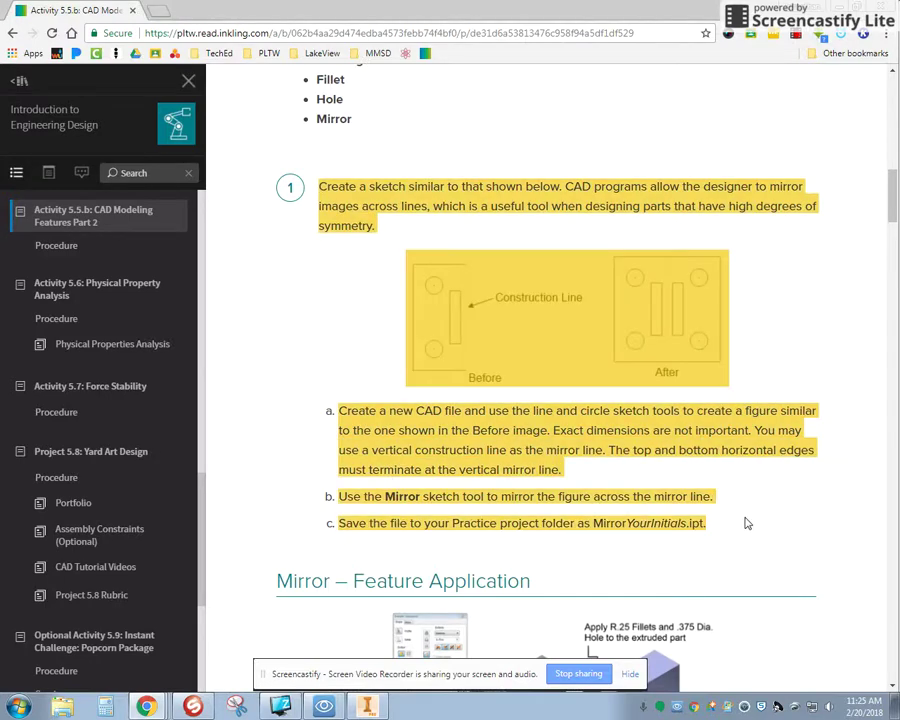
{"action": "scroll", "coordinate": [408, 221], "scroll_direction": "down", "scroll_amount": 4}
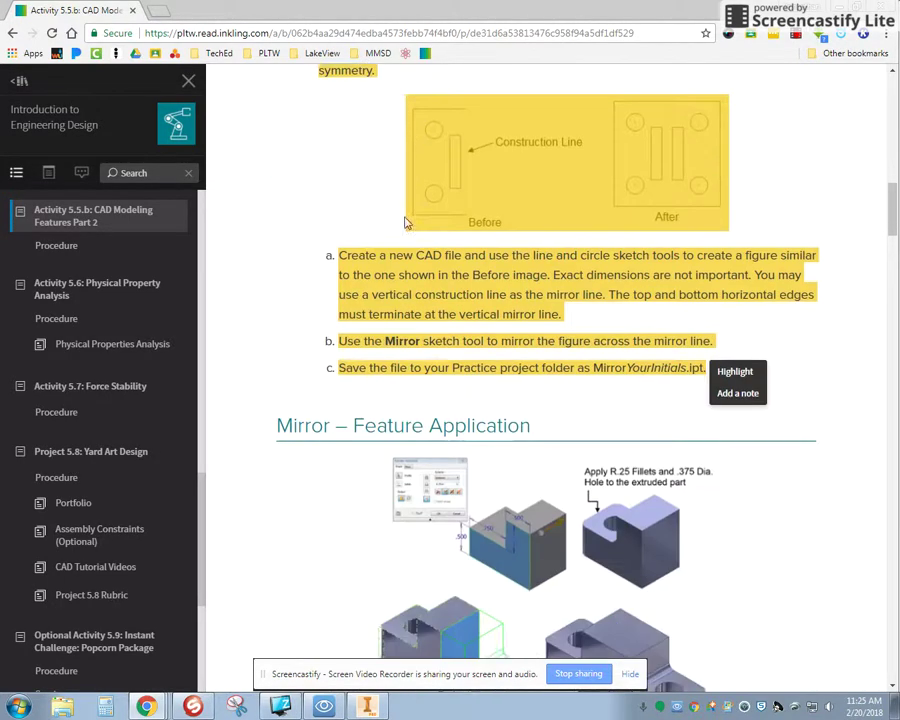
{"action": "left_click", "coordinate": [445, 208]}
{"action": "scroll", "coordinate": [440, 204], "scroll_direction": "down", "scroll_amount": 2}
{"action": "scroll", "coordinate": [442, 200], "scroll_direction": "up", "scroll_amount": 2}
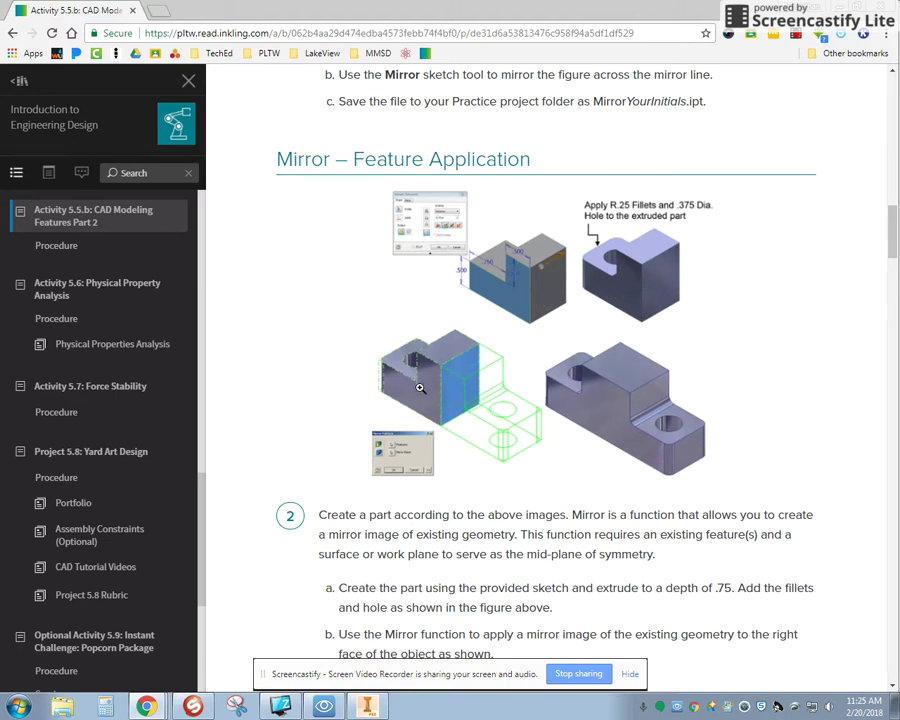
{"action": "left_click", "coordinate": [829, 707]}
{"action": "left_click", "coordinate": [757, 634]}
Step: Back in the Inventor part, start a 2D sketch on the XY plane
{"action": "left_click", "coordinate": [367, 706]}
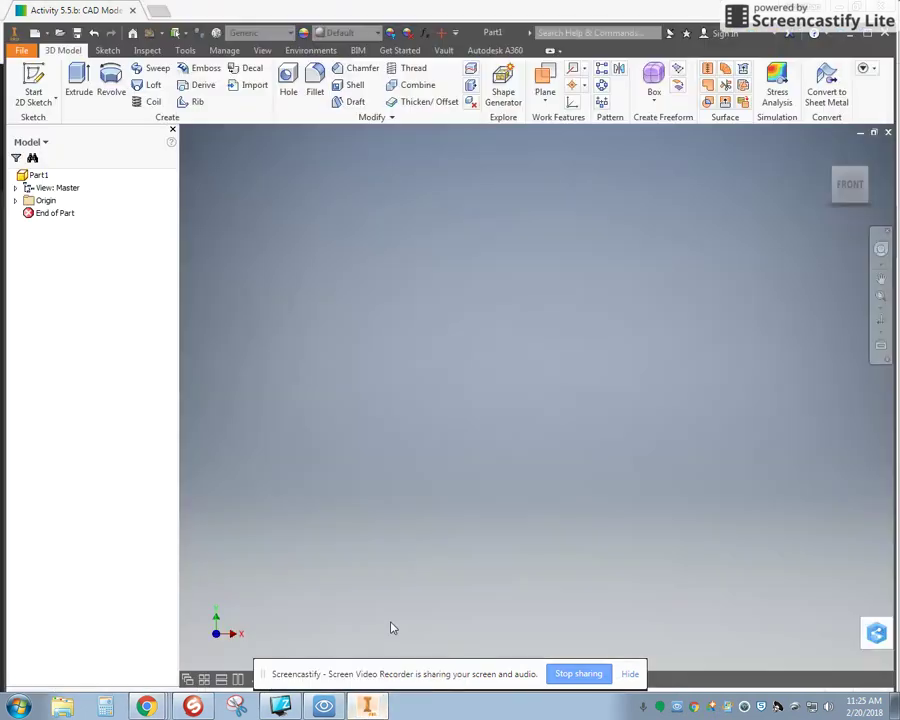
{"action": "left_click", "coordinate": [34, 86]}
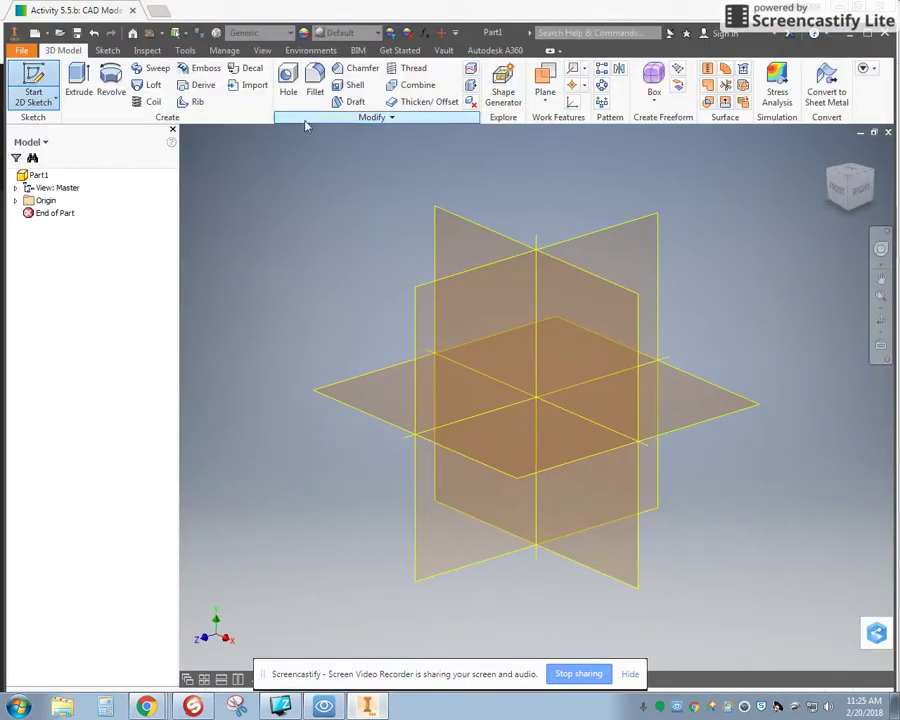
{"action": "left_click", "coordinate": [476, 236]}
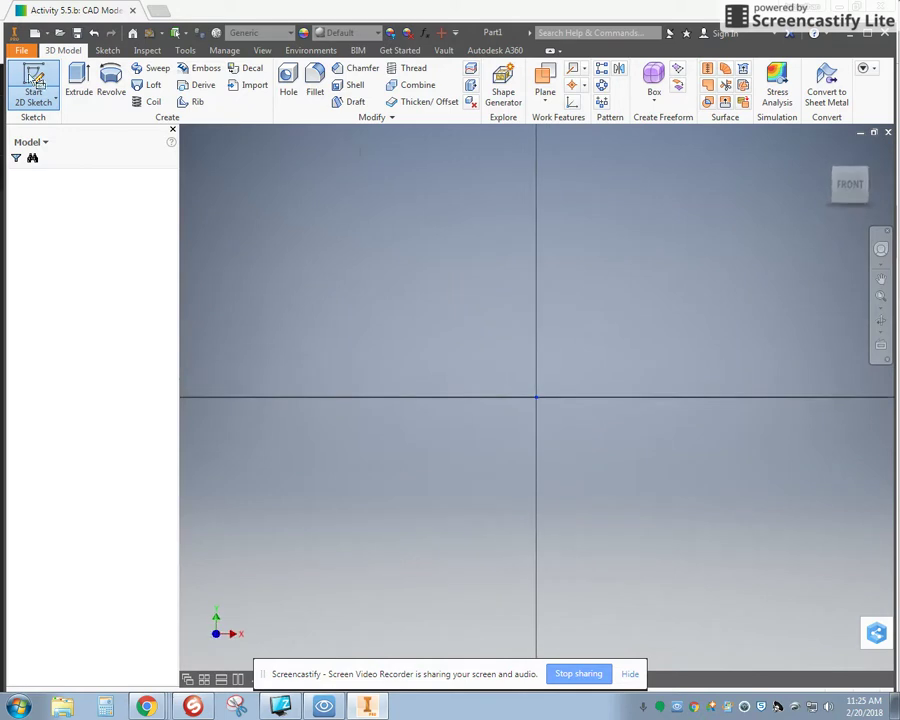
Step: Draw the closed six-line stepped L profile, starting and ending at the sketch origin
{"action": "left_click", "coordinate": [78, 80]}
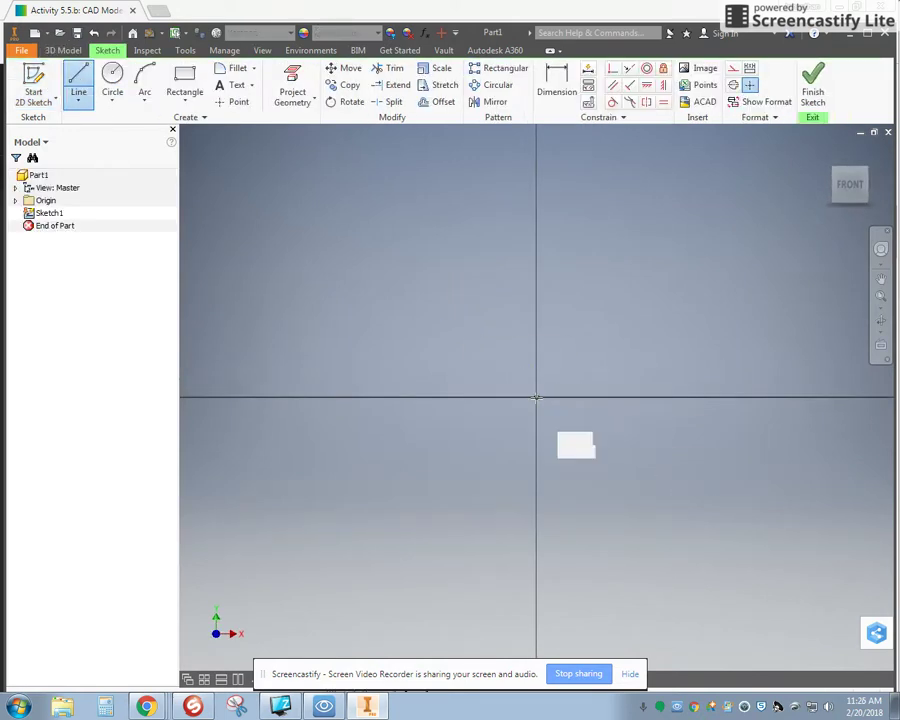
{"action": "left_click", "coordinate": [536, 397]}
{"action": "left_click", "coordinate": [536, 159]}
{"action": "left_click", "coordinate": [390, 159]}
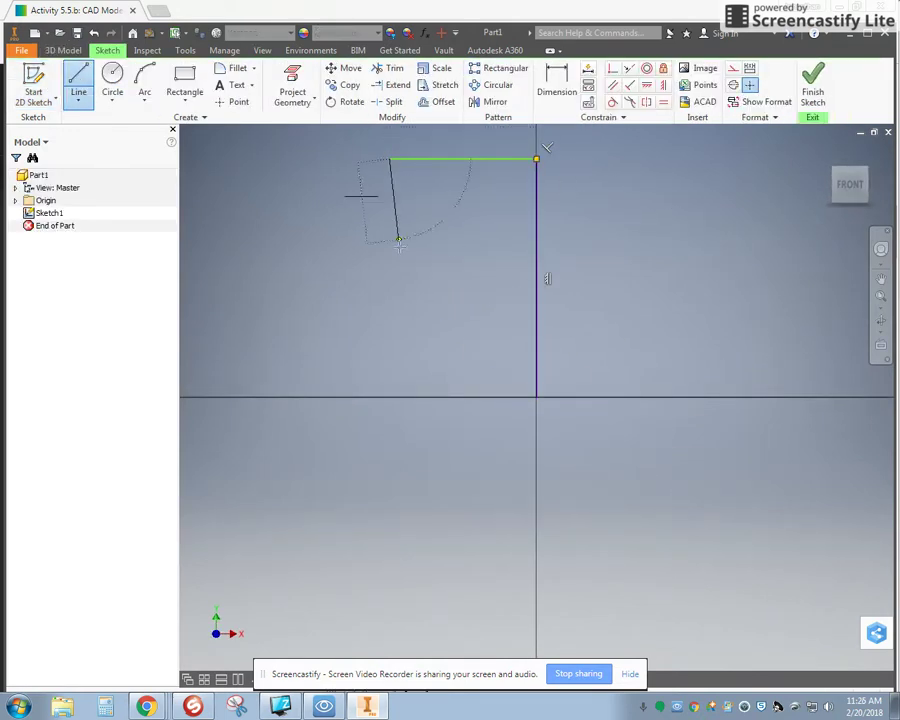
{"action": "left_click", "coordinate": [390, 272]}
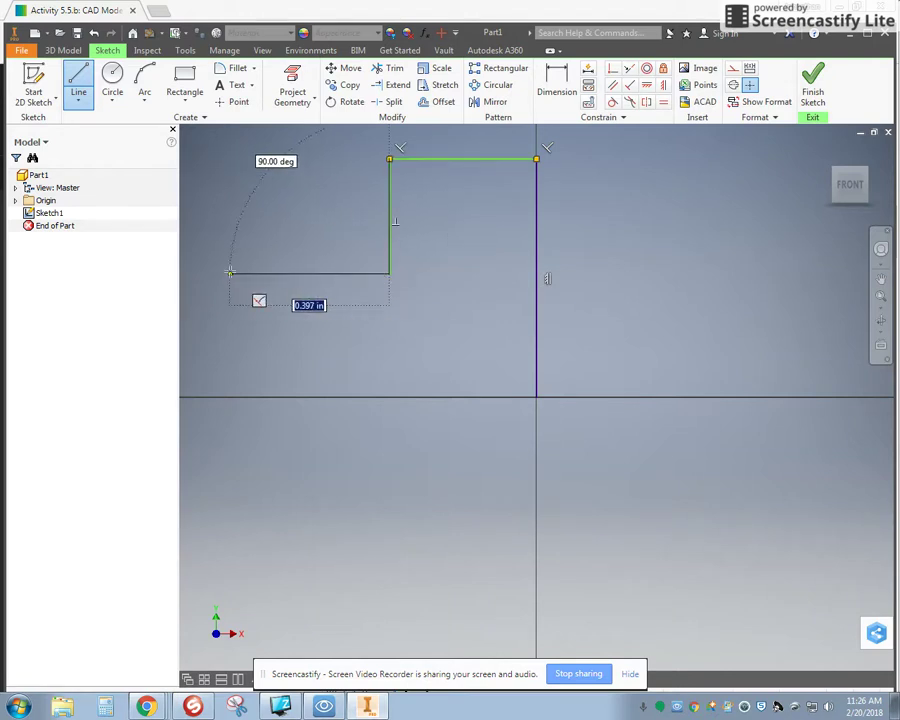
{"action": "left_click", "coordinate": [230, 272]}
{"action": "left_click", "coordinate": [230, 397]}
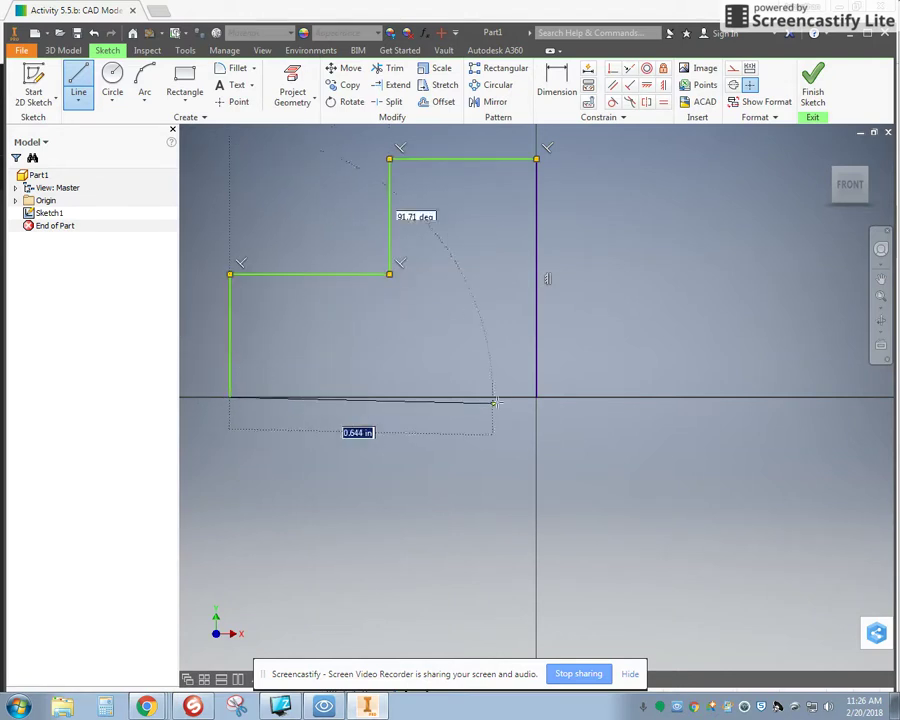
{"action": "left_click", "coordinate": [536, 397]}
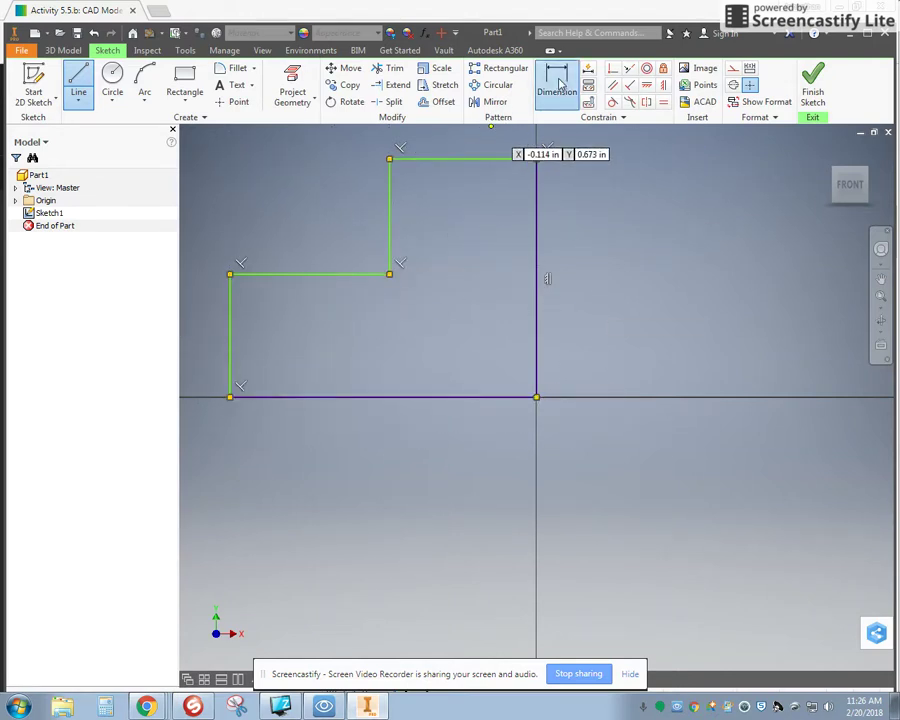
Step: Dimension the overall height and top width at .500 each
{"action": "left_click", "coordinate": [558, 82]}
{"action": "left_click", "coordinate": [537, 232]}
{"action": "left_click", "coordinate": [677, 272]}
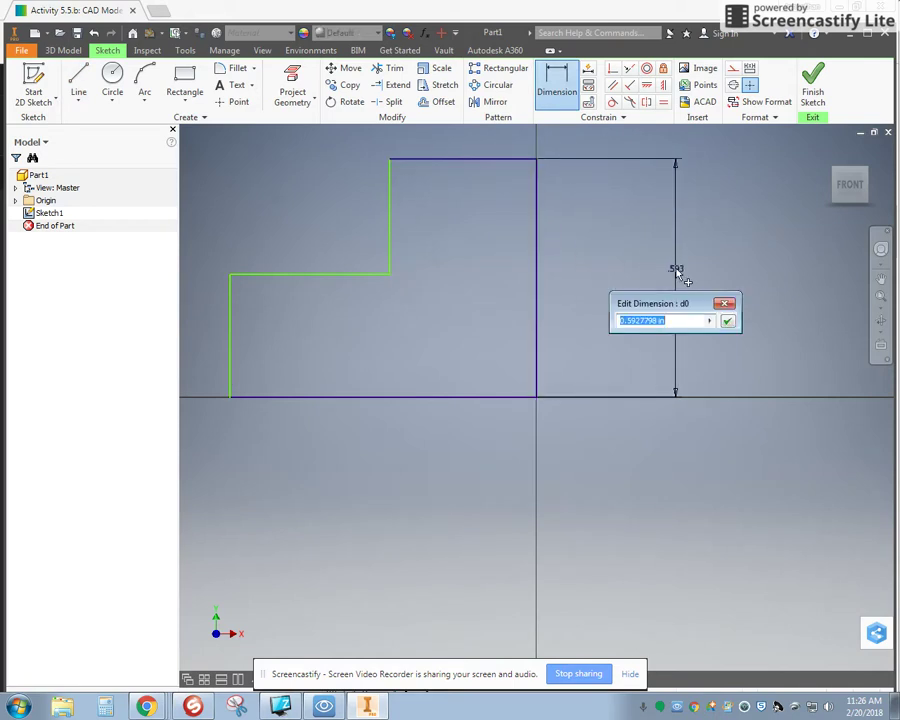
{"action": "type", "text": ".5"}
{"action": "key", "text": "Return"}
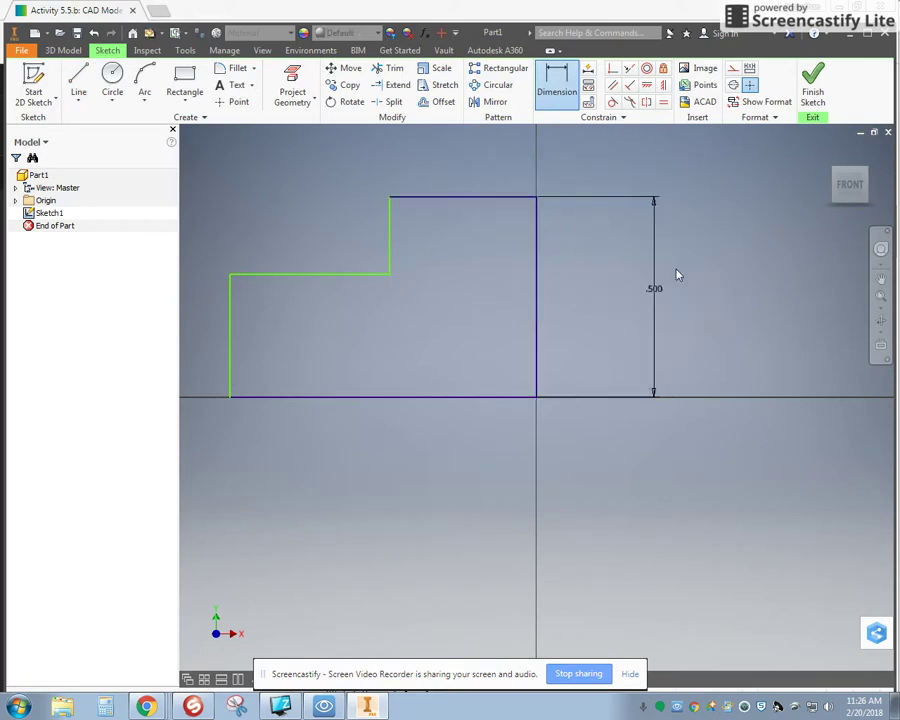
{"action": "left_click", "coordinate": [446, 197]}
{"action": "left_click", "coordinate": [454, 181]}
{"action": "type", "text": ".5"}
{"action": "key", "text": "Return"}
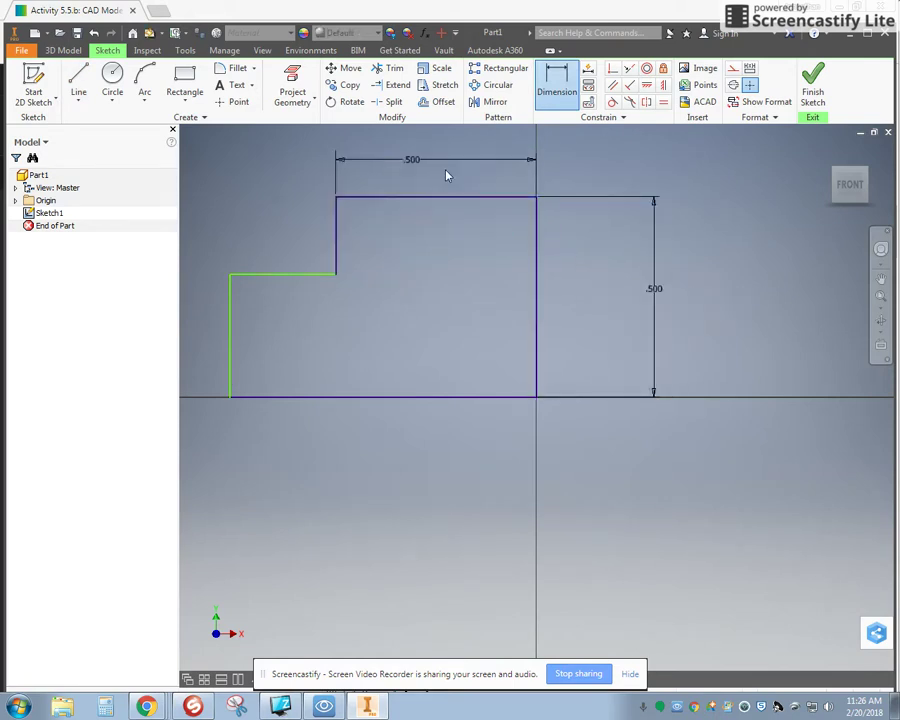
Step: Add the bottom width dimension, accepting .762 after checking the lesson
{"action": "left_click", "coordinate": [265, 400]}
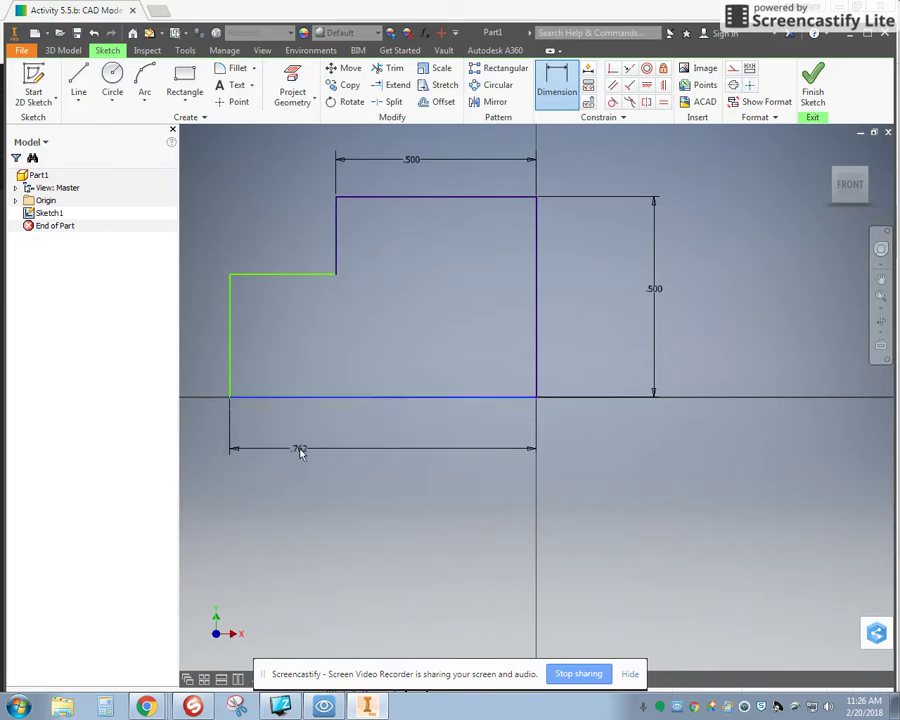
{"action": "left_click", "coordinate": [304, 451]}
{"action": "key", "text": "alt+Tab"}
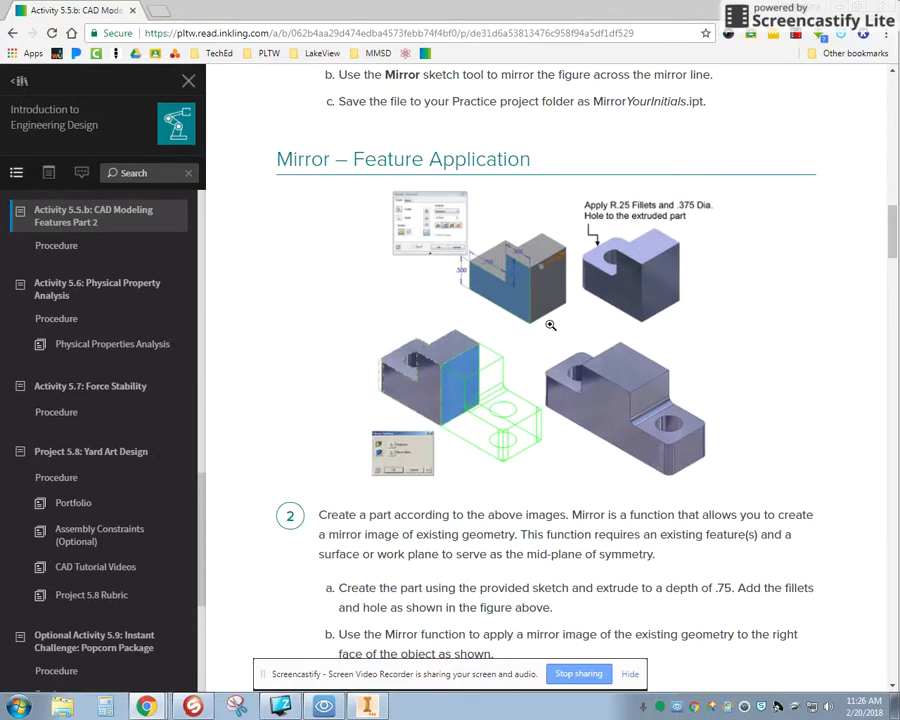
{"action": "key", "text": "alt+Tab"}
{"action": "key", "text": "Return"}
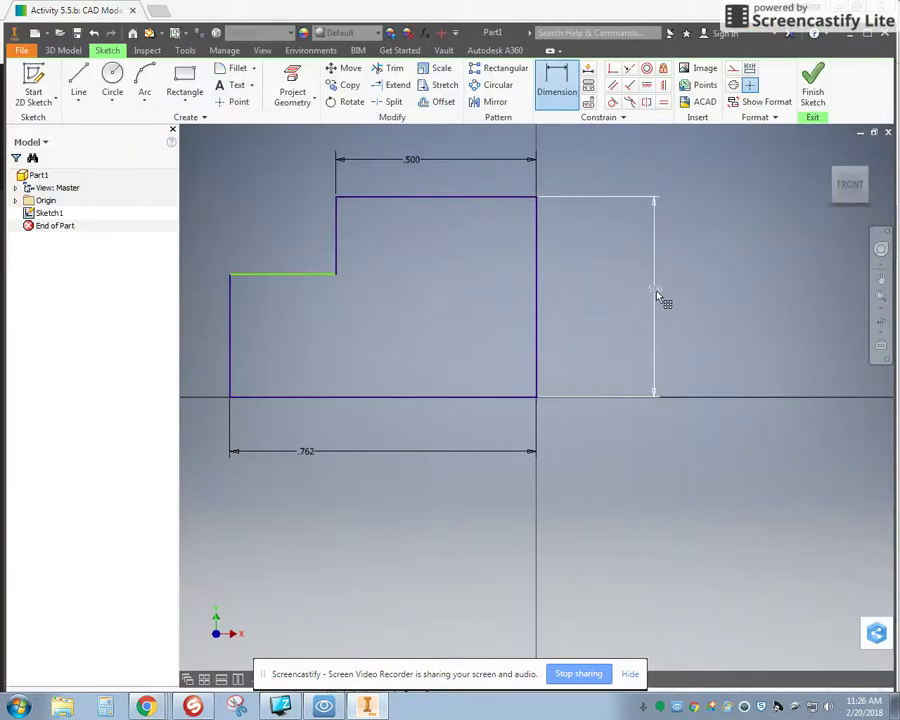
{"action": "key", "text": "Escape"}
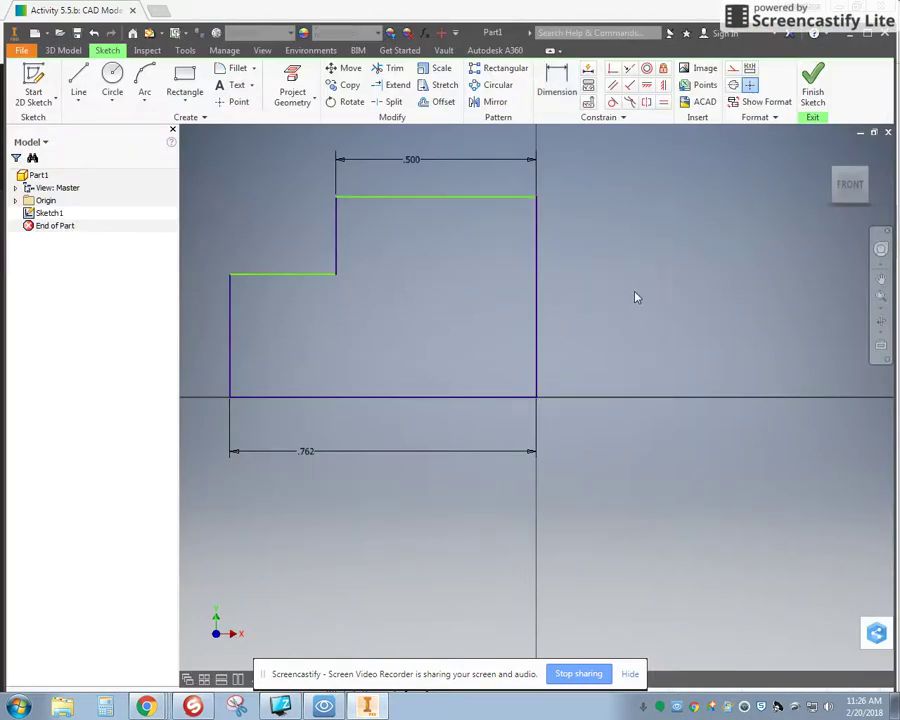
Step: Dimension the step's vertical edge at .500
{"action": "key", "text": "d"}
{"action": "left_click", "coordinate": [336, 230]}
{"action": "left_click", "coordinate": [313, 232]}
{"action": "type", "text": ".5"}
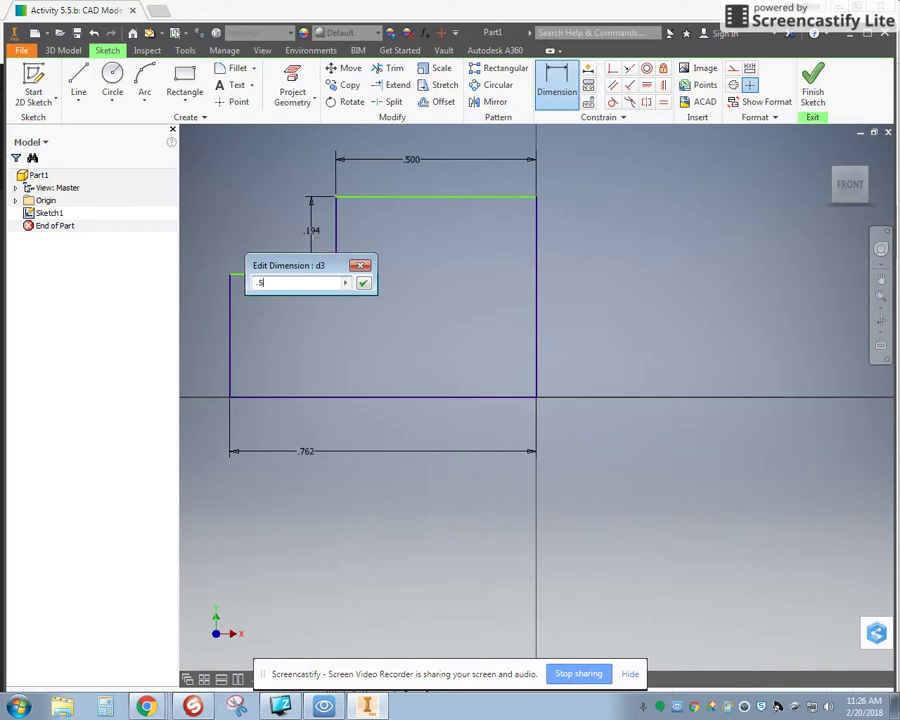
{"action": "key", "text": "Return"}
{"action": "key", "text": "Escape"}
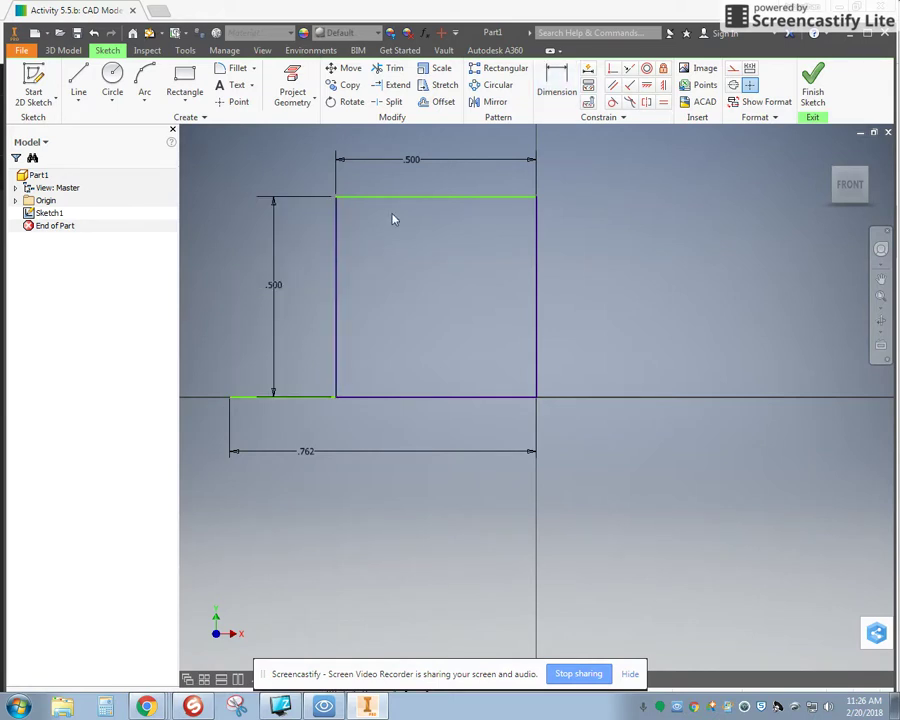
Step: Drag the profile's top edge upward to reshape the sketch
{"action": "left_click_drag", "start_coordinate": [402, 197], "coordinate": [408, 153]}
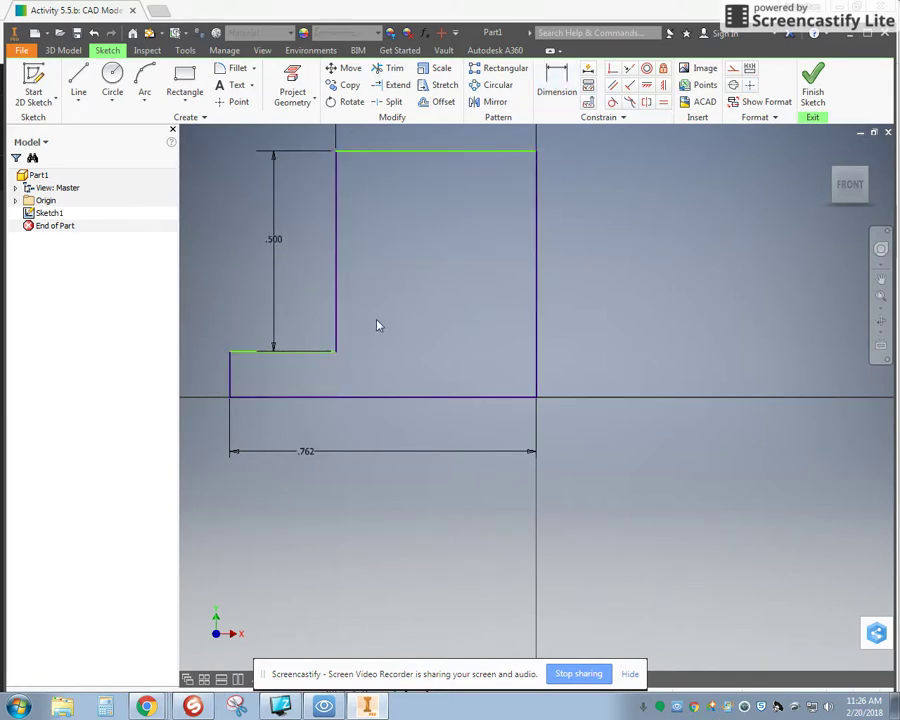
{"action": "scroll", "coordinate": [556, 367], "scroll_direction": "up", "scroll_amount": 3}
{"action": "left_click_drag", "start_coordinate": [465, 241], "coordinate": [476, 178]}
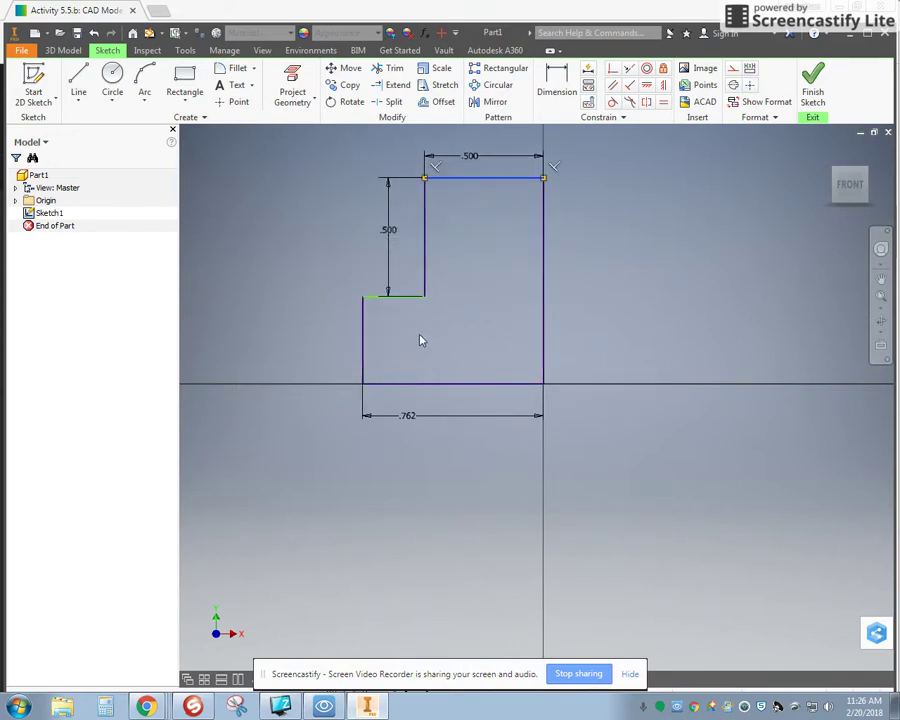
{"action": "left_click", "coordinate": [474, 211]}
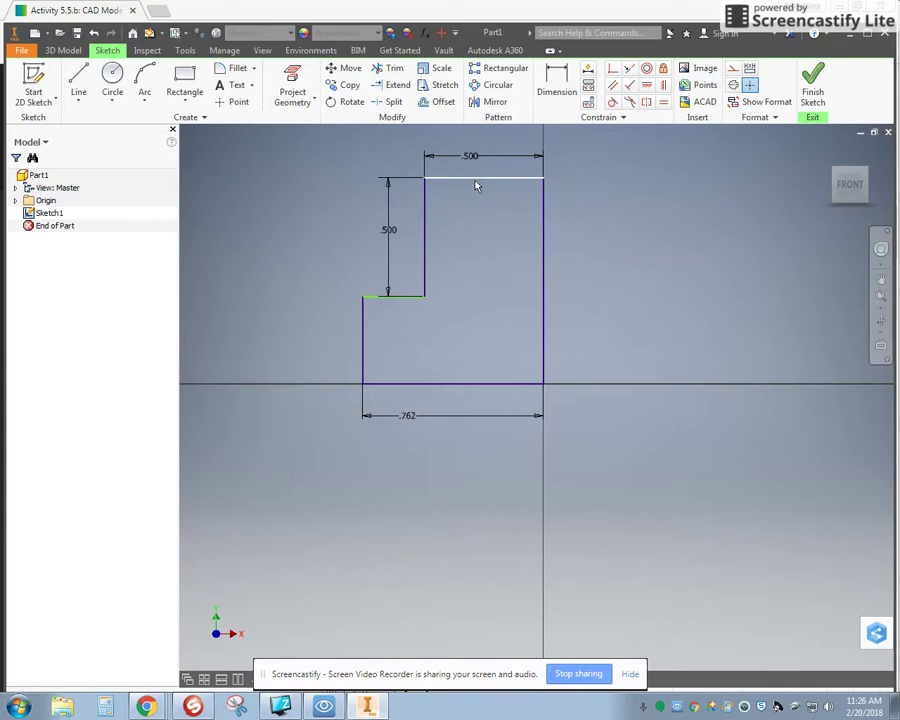
Step: Set the lower step height to .500
{"action": "key", "text": "d"}
{"action": "left_click", "coordinate": [363, 325]}
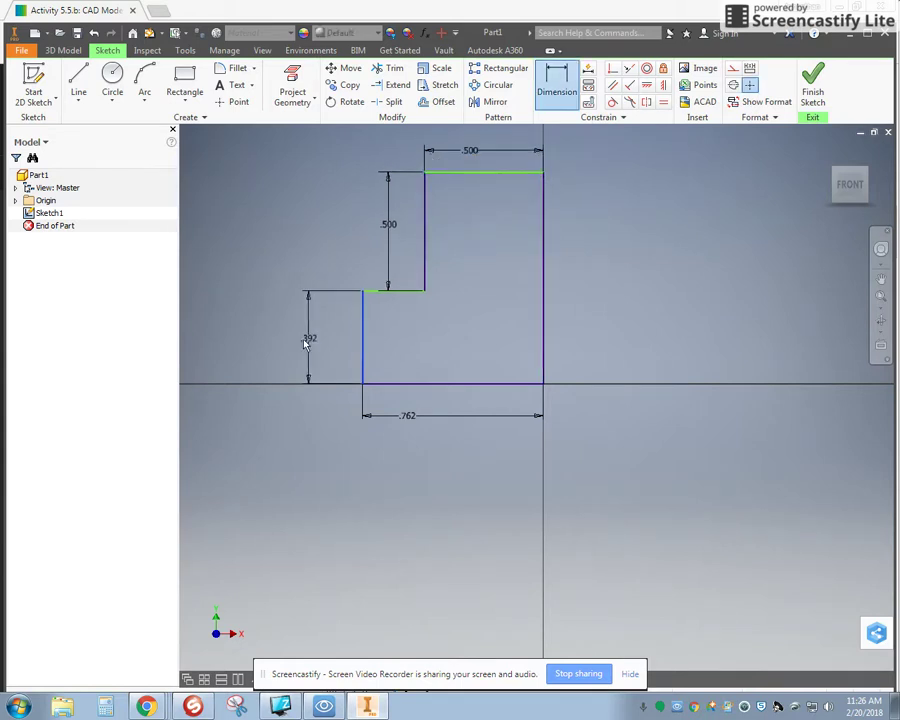
{"action": "left_click", "coordinate": [288, 343]}
{"action": "type", "text": ".5"}
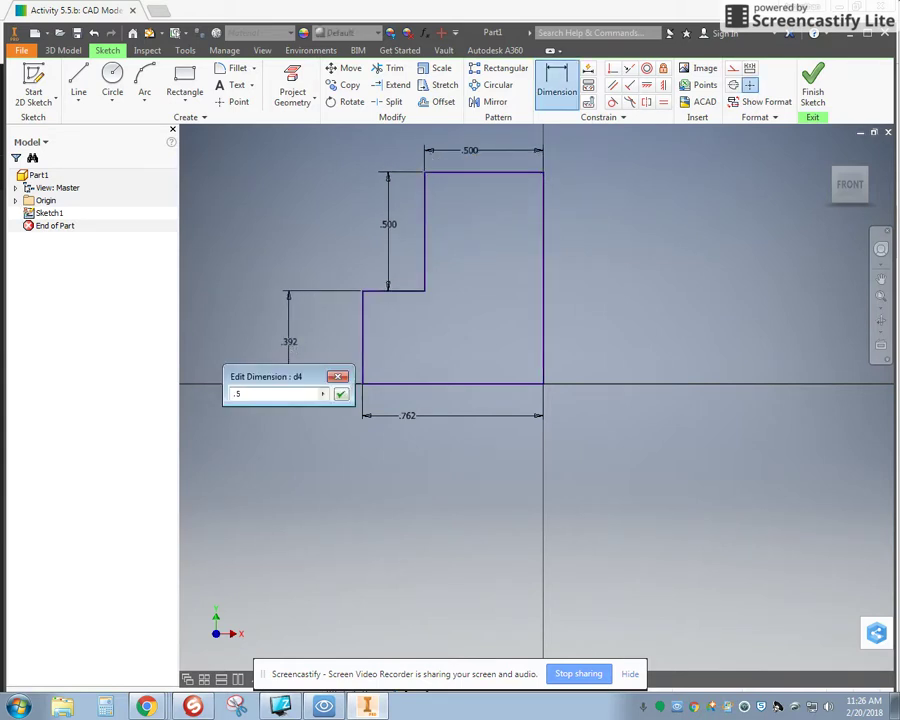
{"action": "key", "text": "Return"}
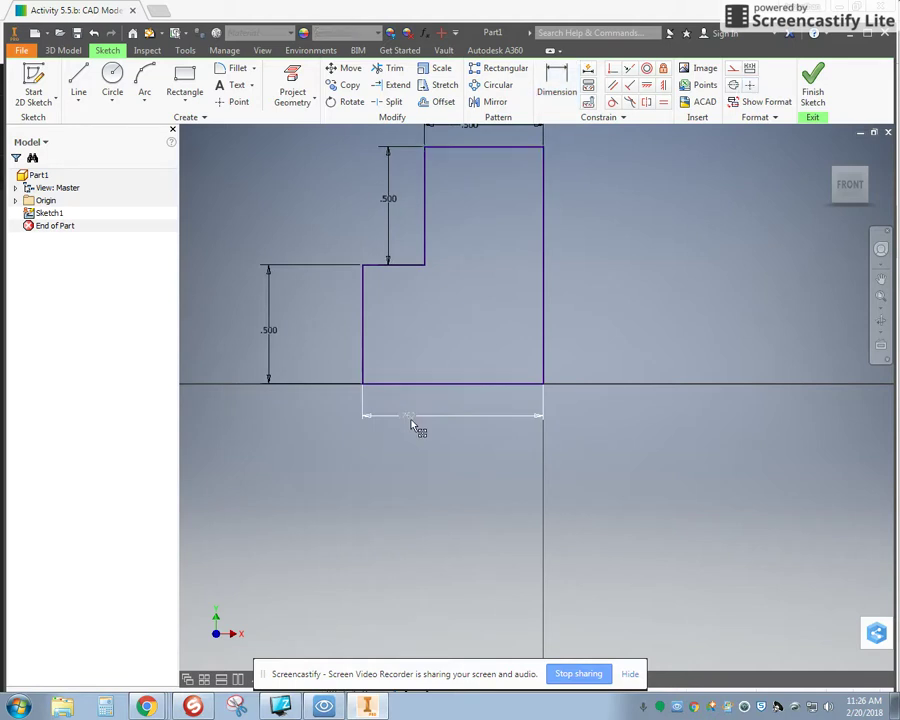
{"action": "key", "text": "Escape"}
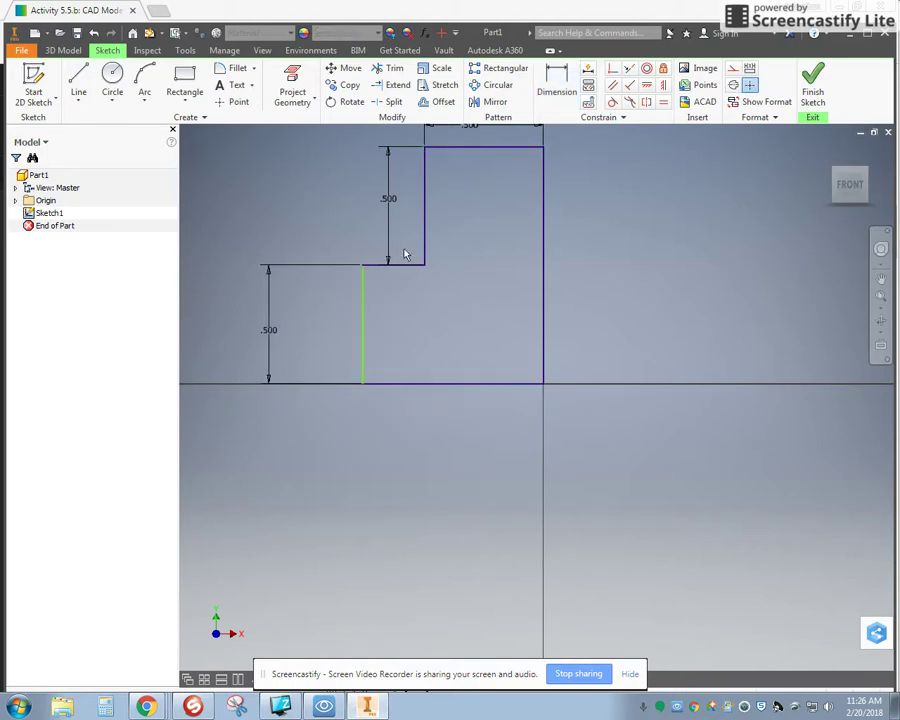
Step: Set the step width to .750 and check the sketch in isometric view
{"action": "key", "text": "d"}
{"action": "left_click", "coordinate": [408, 265]}
{"action": "left_click", "coordinate": [411, 226]}
{"action": "type", "text": "."}
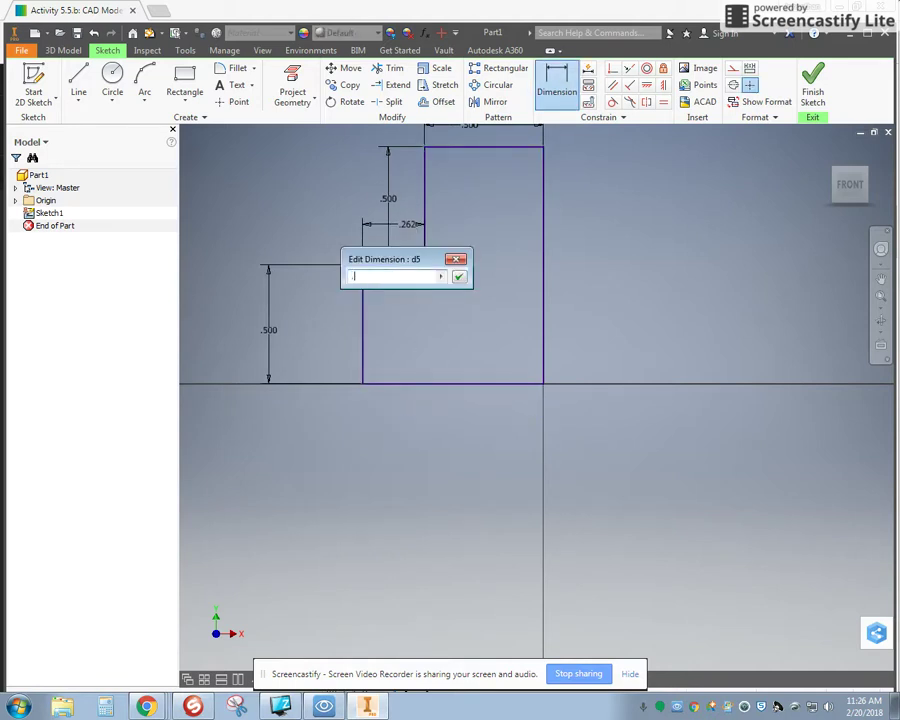
{"action": "type", "text": "75"}
{"action": "key", "text": "Return"}
{"action": "key", "text": "F6"}
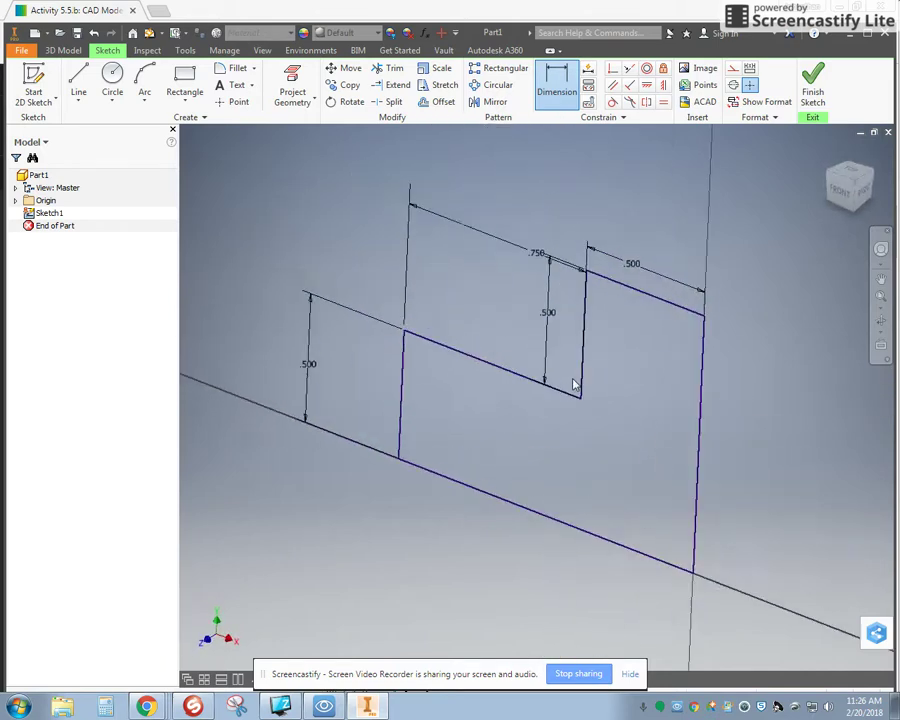
{"action": "key", "text": "F5"}
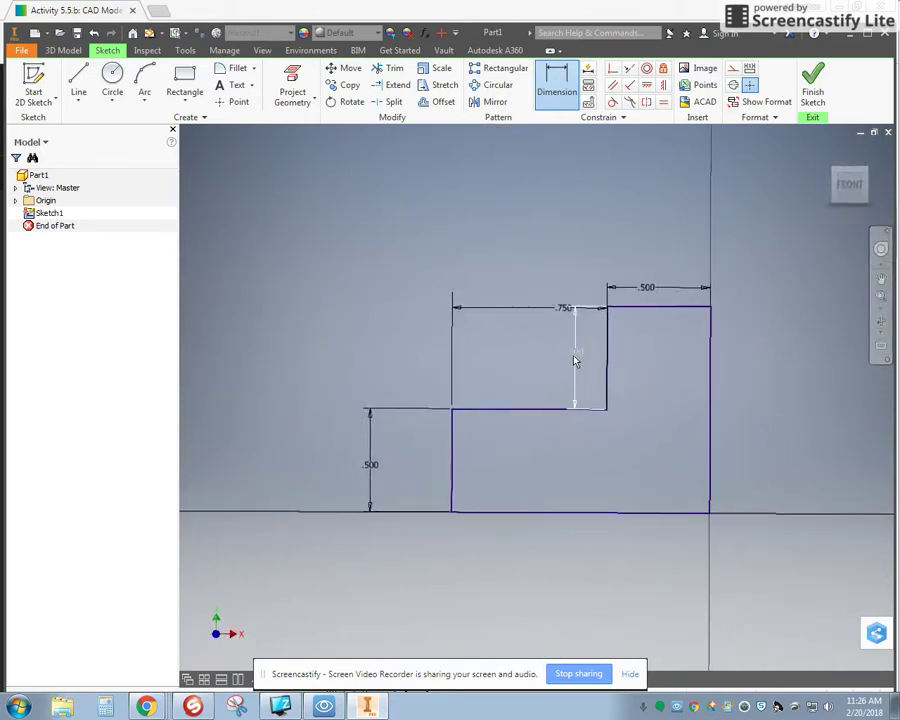
{"action": "key", "text": "F6"}
Step: Extrude the stepped profile .75 in deep into Extrusion1 and orbit to inspect it
{"action": "key", "text": "alt+Tab"}
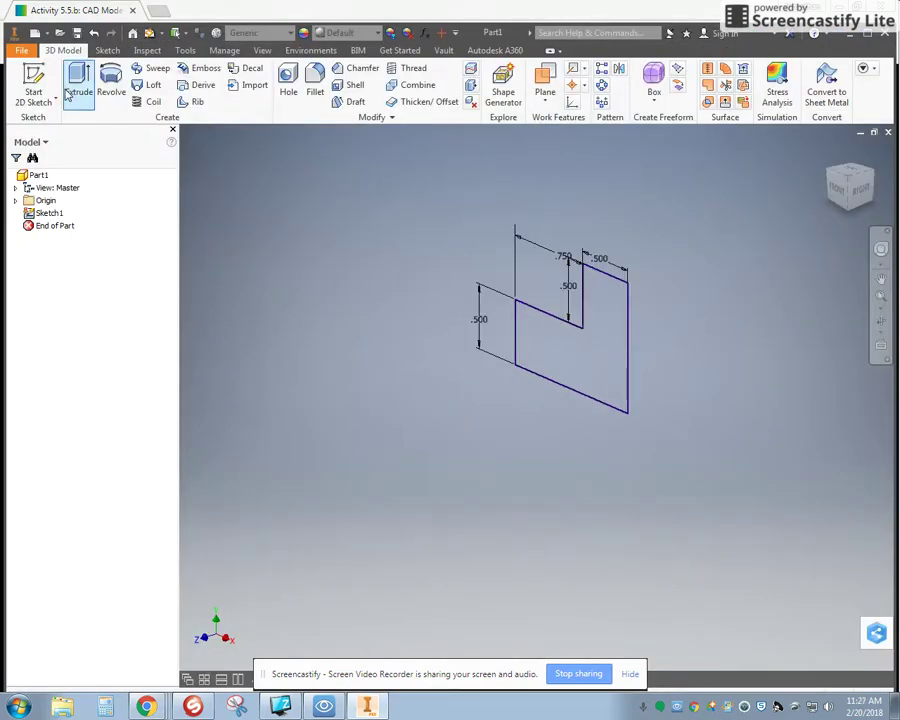
{"action": "left_click", "coordinate": [78, 80]}
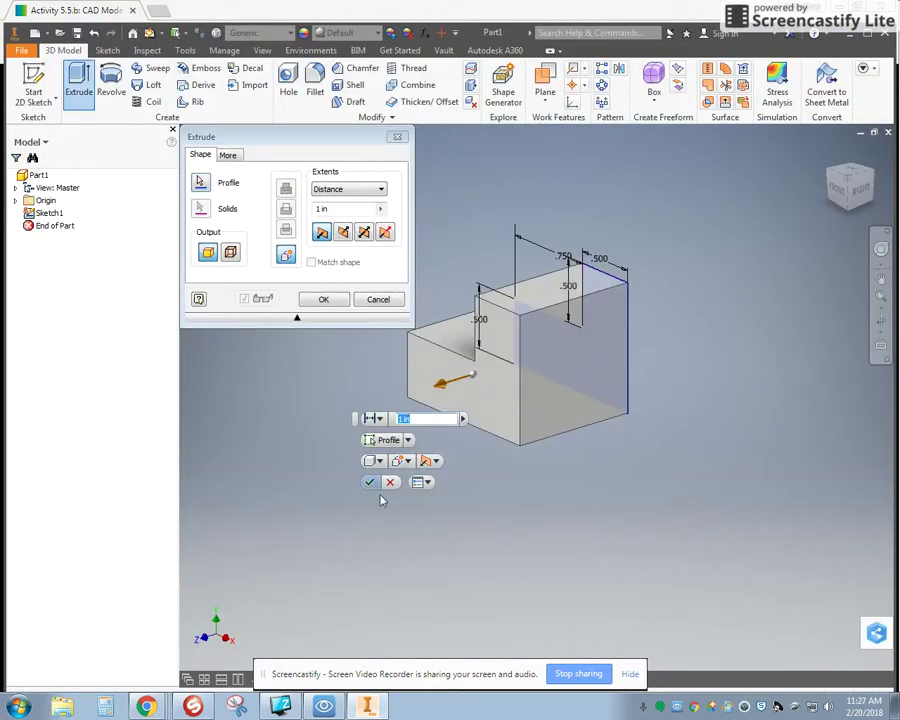
{"action": "key", "text": "alt+Tab"}
{"action": "key", "text": "alt+Tab"}
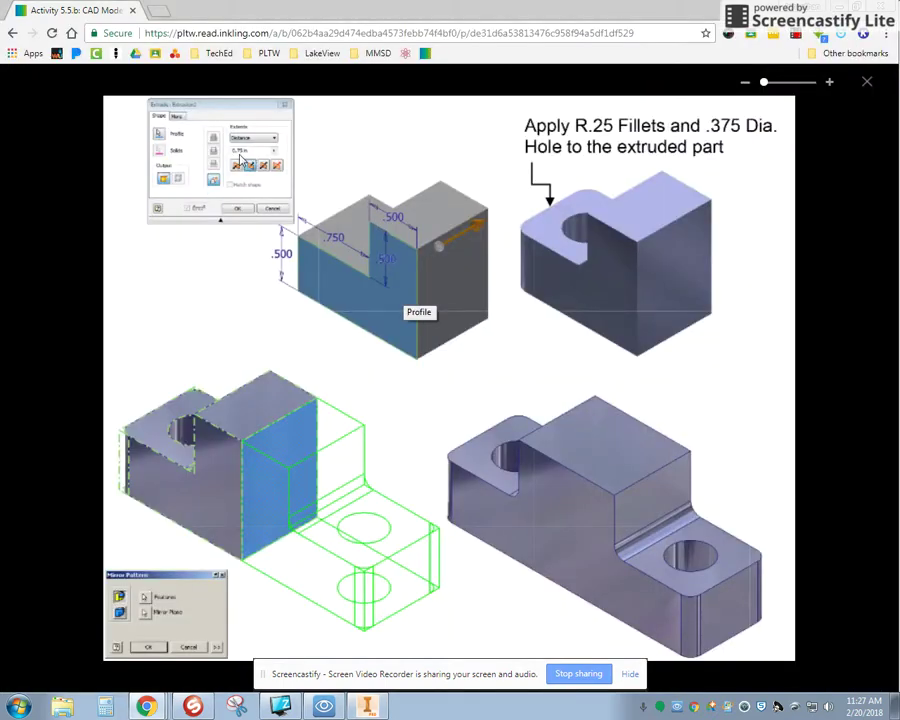
{"action": "key", "text": "alt+Tab"}
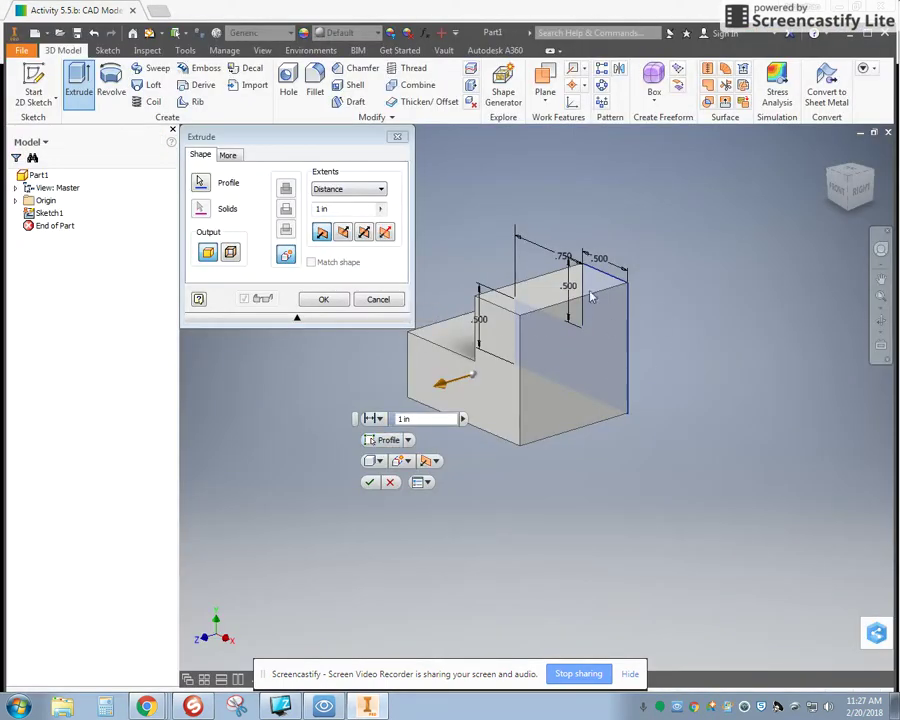
{"action": "type", "text": ".75"}
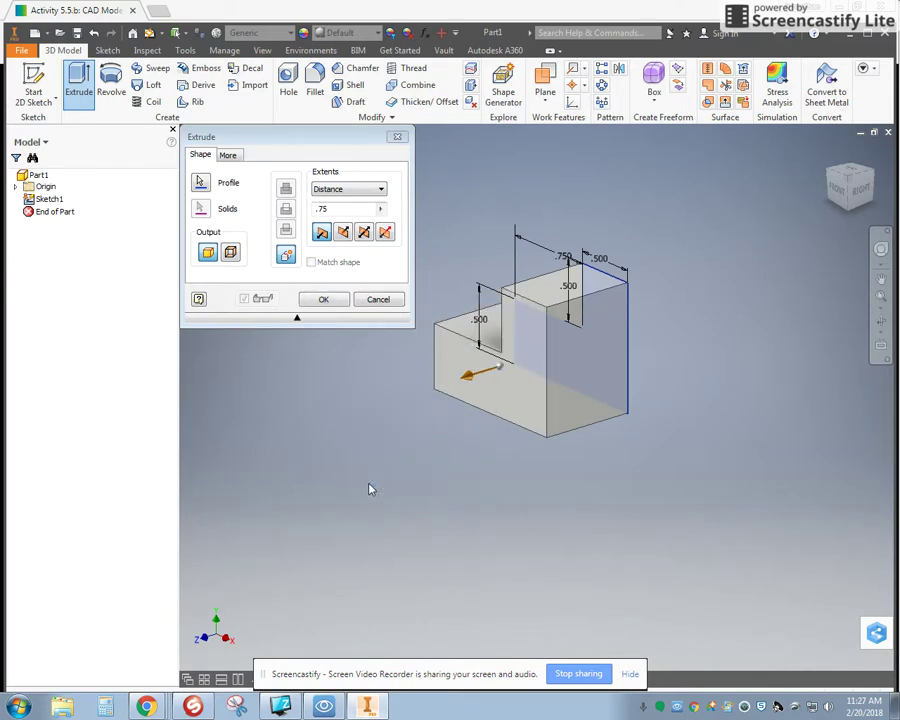
{"action": "left_click", "coordinate": [369, 483]}
{"action": "middle_click_drag", "start_coordinate": [592, 403], "coordinate": [705, 418], "text": "shift"}
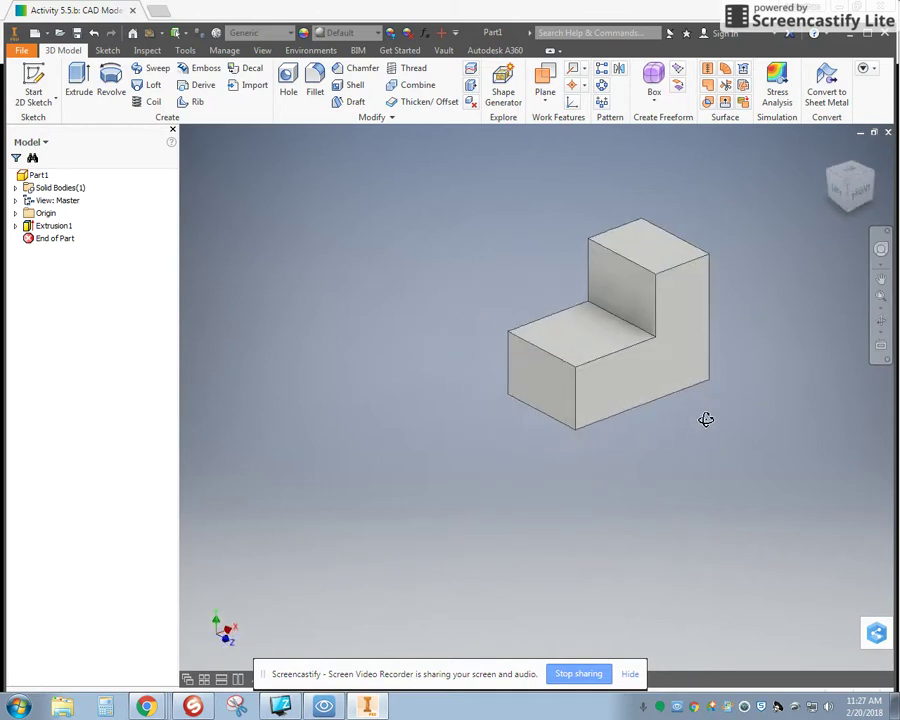
{"action": "left_click", "coordinate": [315, 85]}
Step: Fillet the two vertical edges and the inner step edge with a .125 radius
{"action": "left_click", "coordinate": [512, 385]}
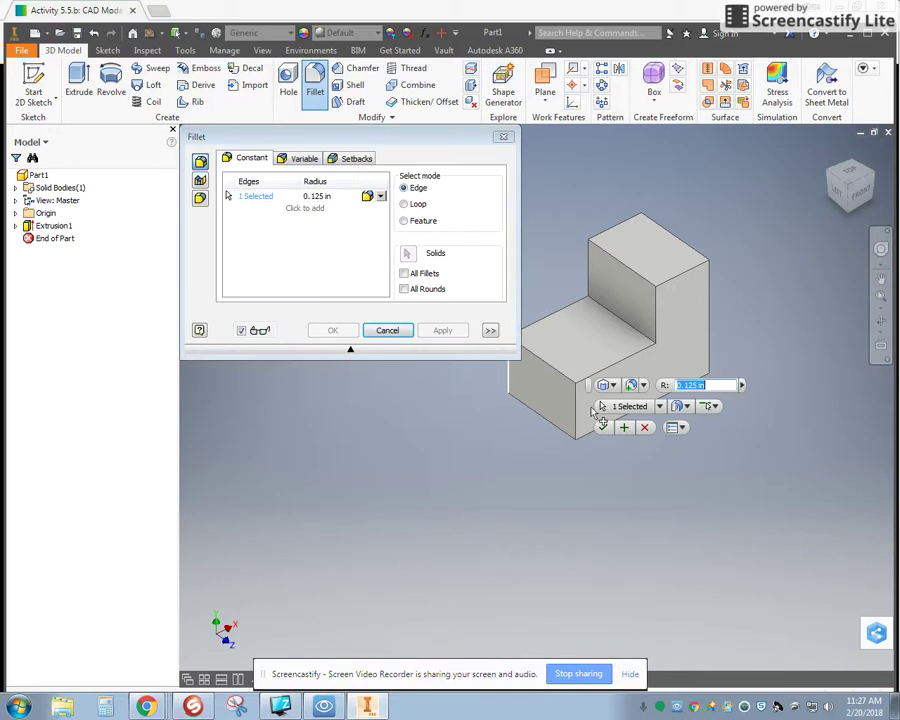
{"action": "left_click", "coordinate": [576, 412]}
{"action": "left_click", "coordinate": [600, 310]}
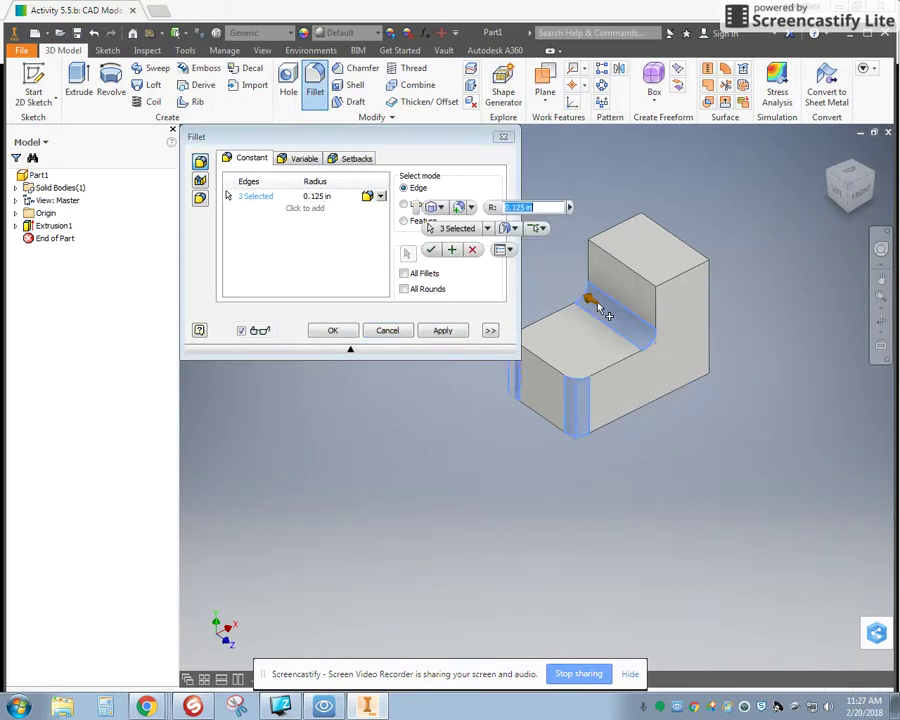
{"action": "type", "text": ".25"}
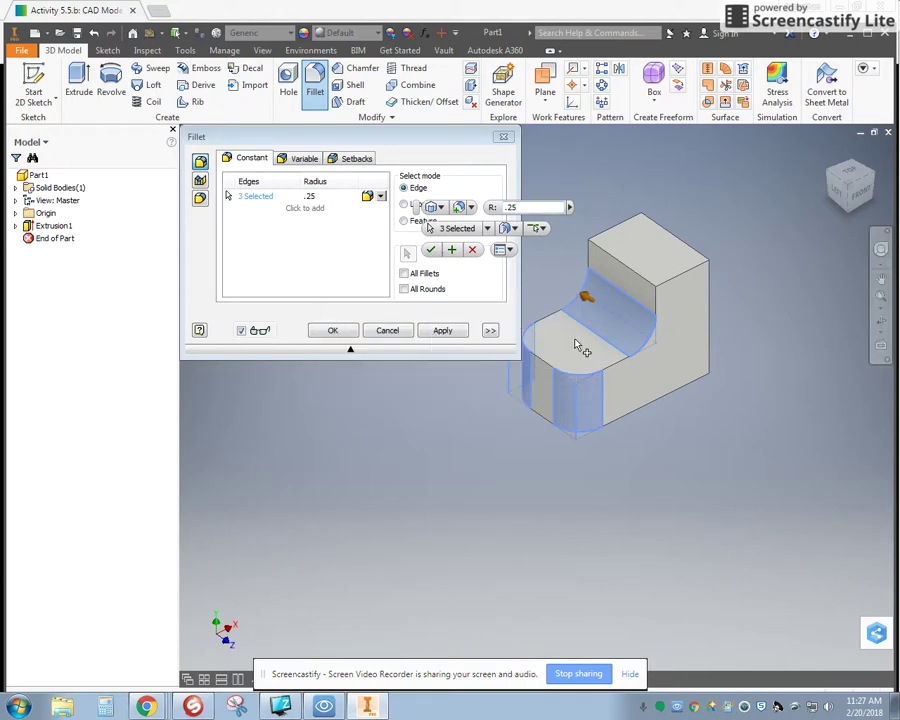
{"action": "key", "text": "alt+Tab"}
{"action": "key", "text": "alt+Tab"}
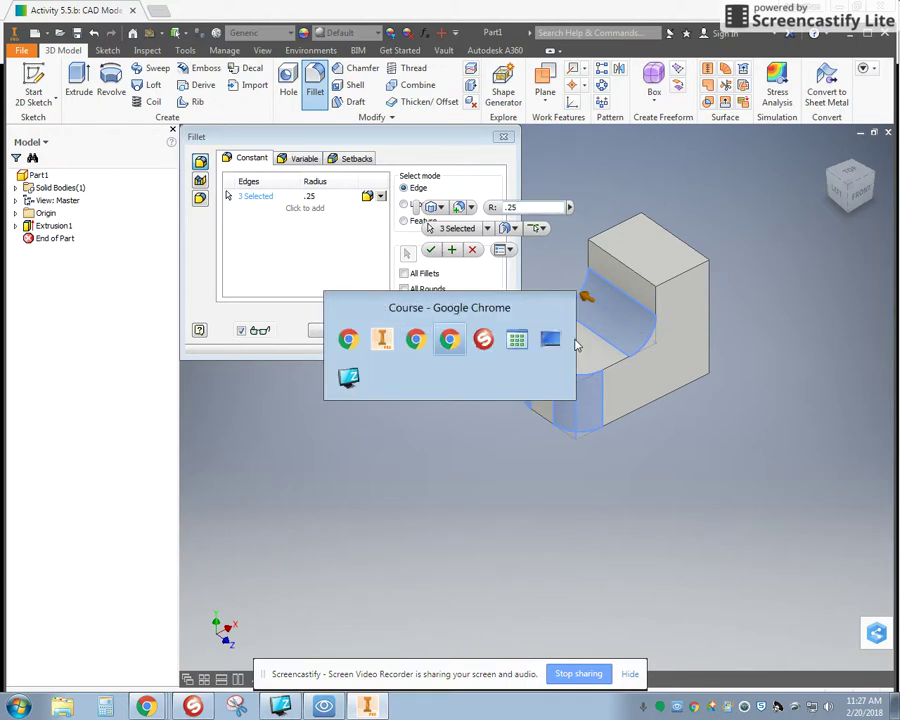
{"action": "key", "text": "alt+shift+Tab"}
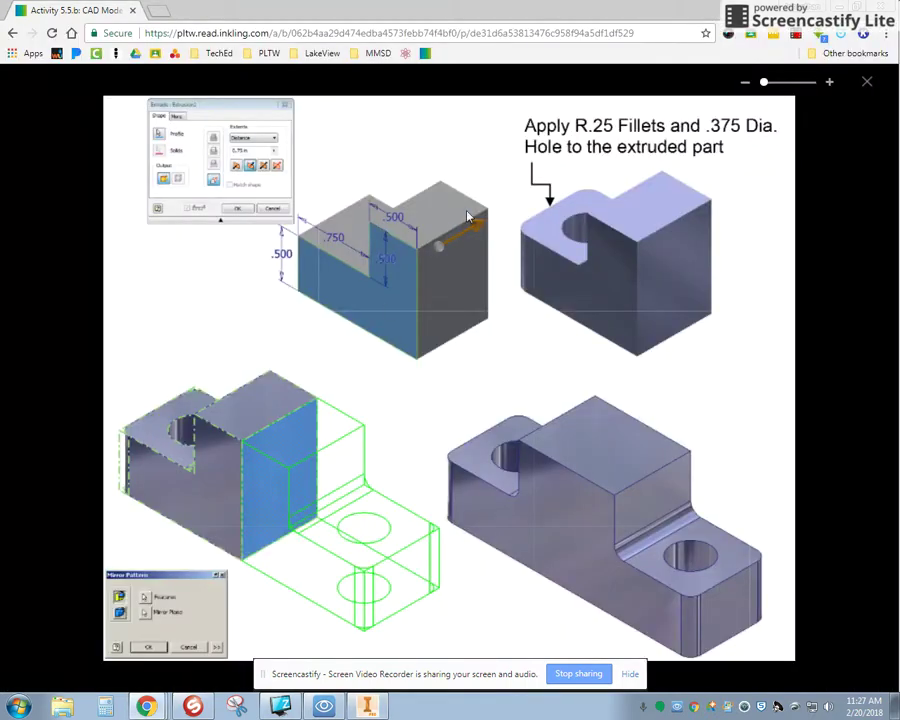
{"action": "left_click", "coordinate": [867, 82]}
{"action": "key", "text": "alt+Tab"}
{"action": "key", "text": "alt+Tab"}
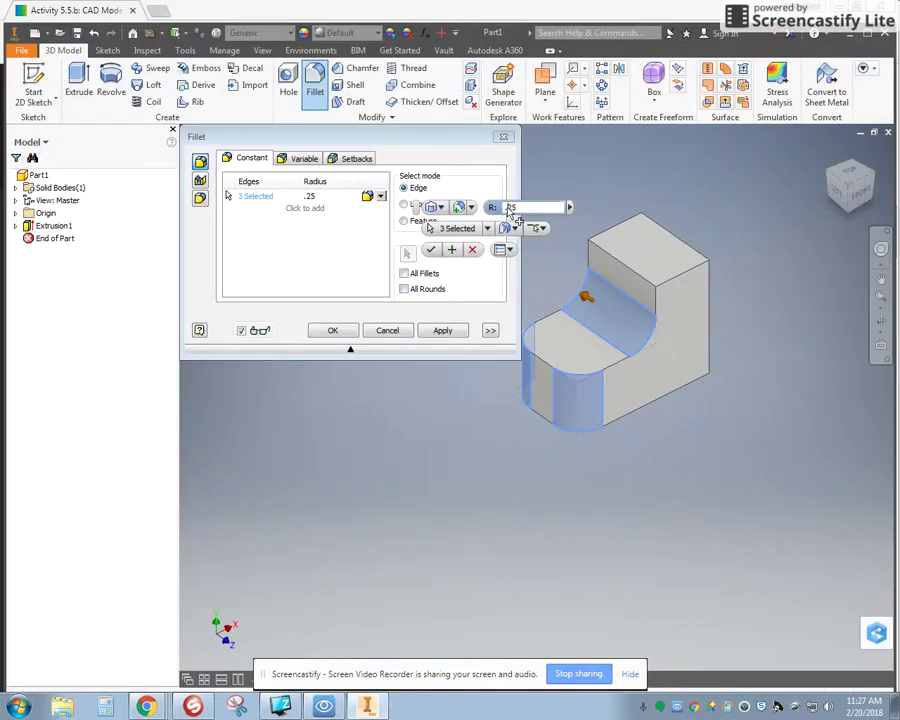
{"action": "type", "text": "/2"}
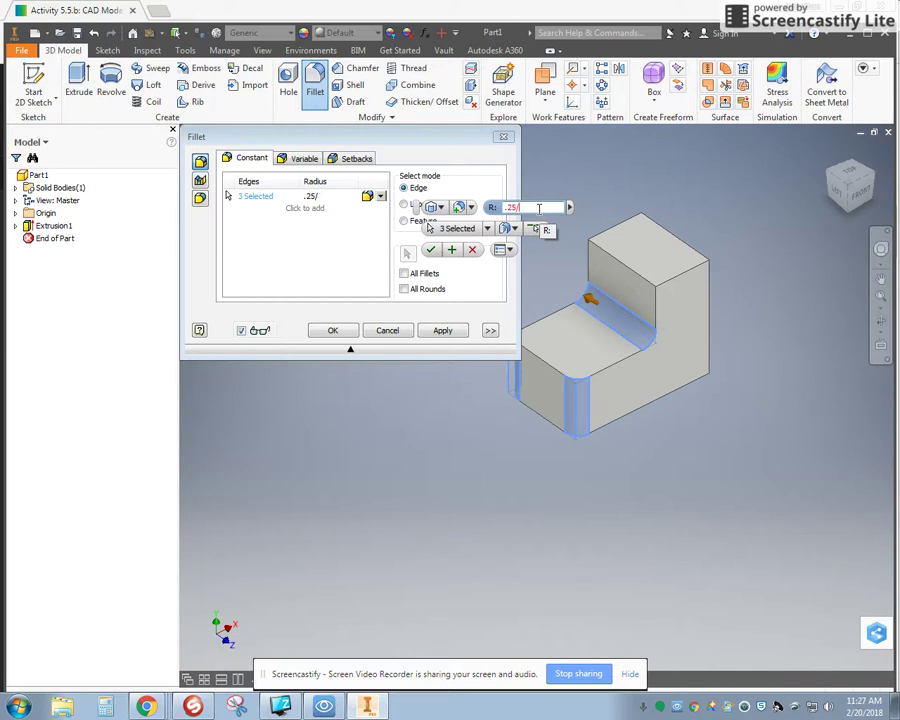
{"action": "key", "text": "BackSpace"}
{"action": "key", "text": "BackSpace"}
{"action": "key", "text": "BackSpace"}
{"action": "key", "text": "BackSpace"}
{"action": "type", "text": ".125"}
{"action": "left_click", "coordinate": [430, 250]}
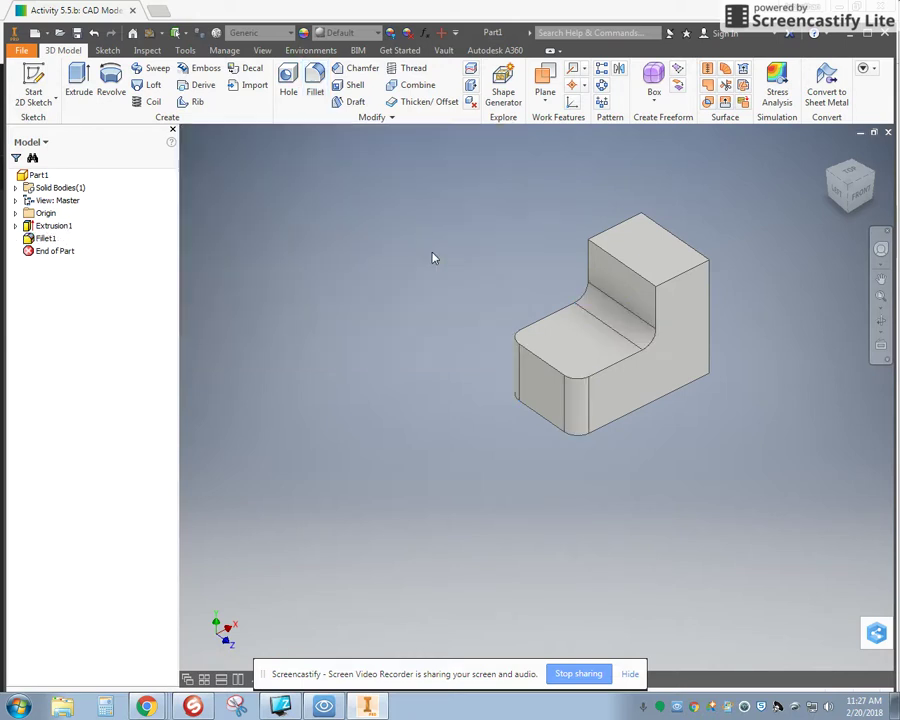
{"action": "left_click", "coordinate": [38, 86]}
Step: Sketch on the top face and place a point aligned horizontally with the left edge's midpoint
{"action": "left_click", "coordinate": [574, 343]}
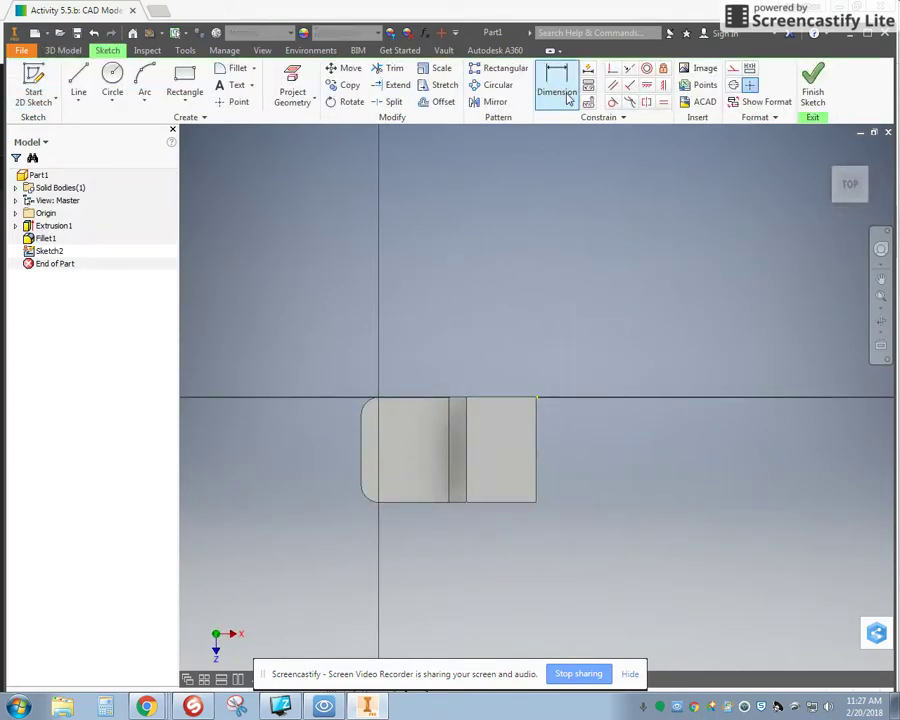
{"action": "left_click", "coordinate": [237, 102]}
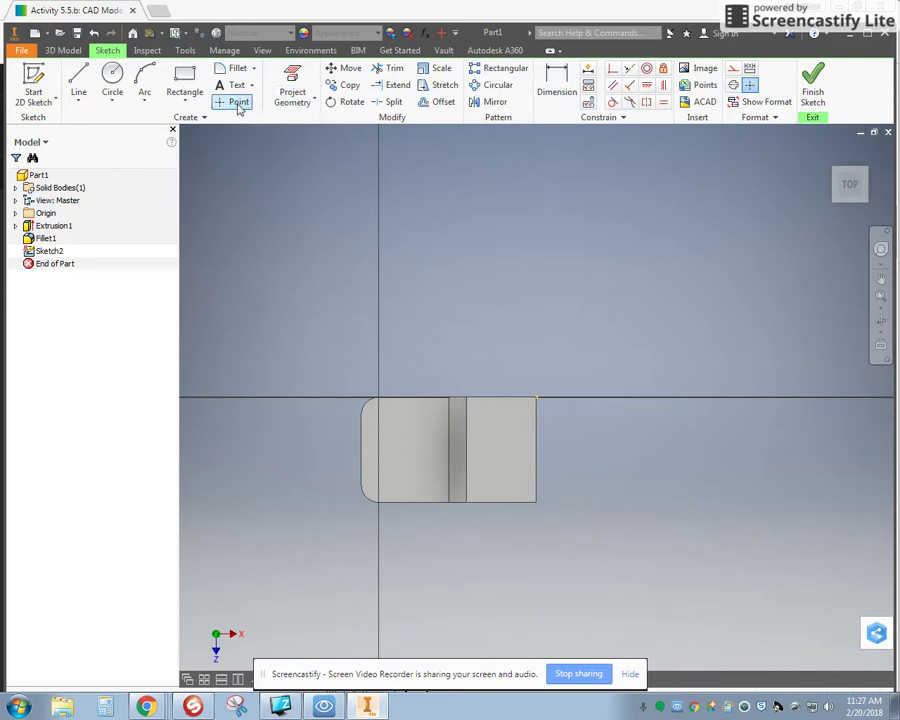
{"action": "left_click", "coordinate": [410, 453]}
{"action": "left_click", "coordinate": [647, 86]}
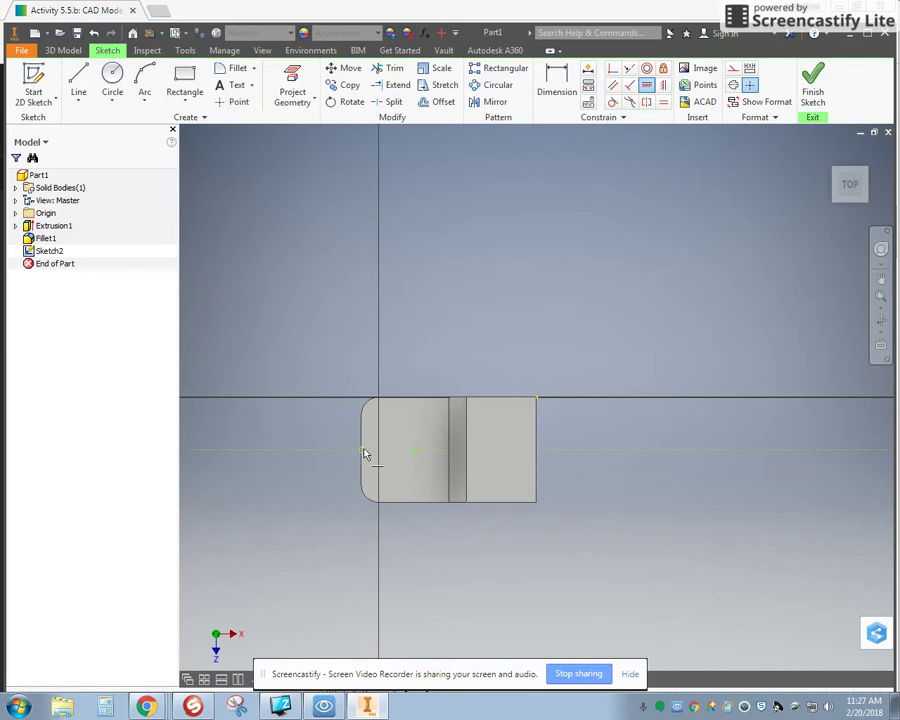
{"action": "left_click", "coordinate": [414, 452]}
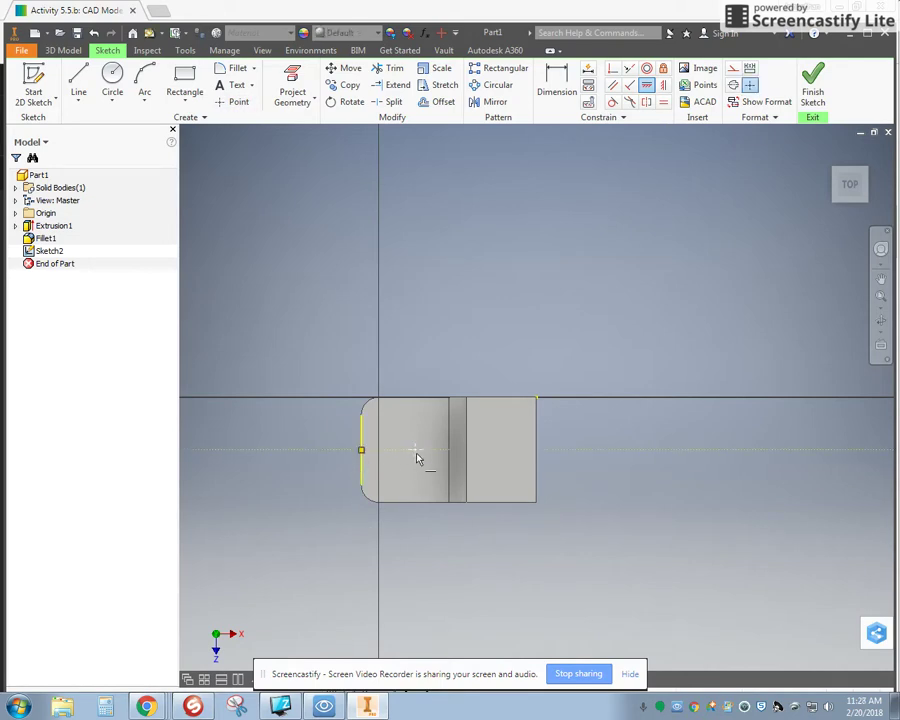
{"action": "key", "text": "alt+Tab"}
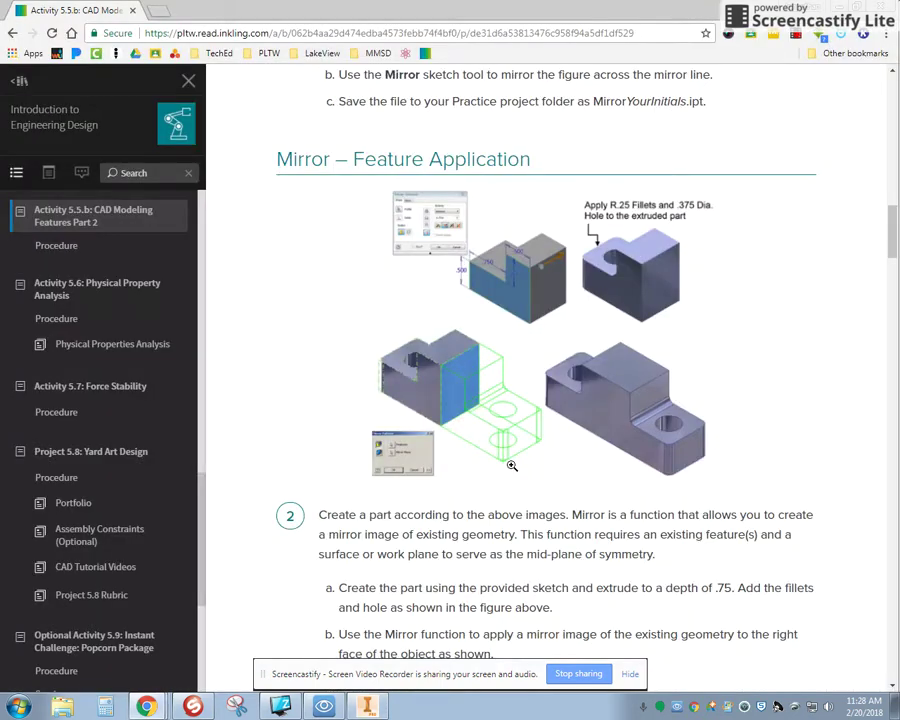
{"action": "key", "text": "alt+Tab"}
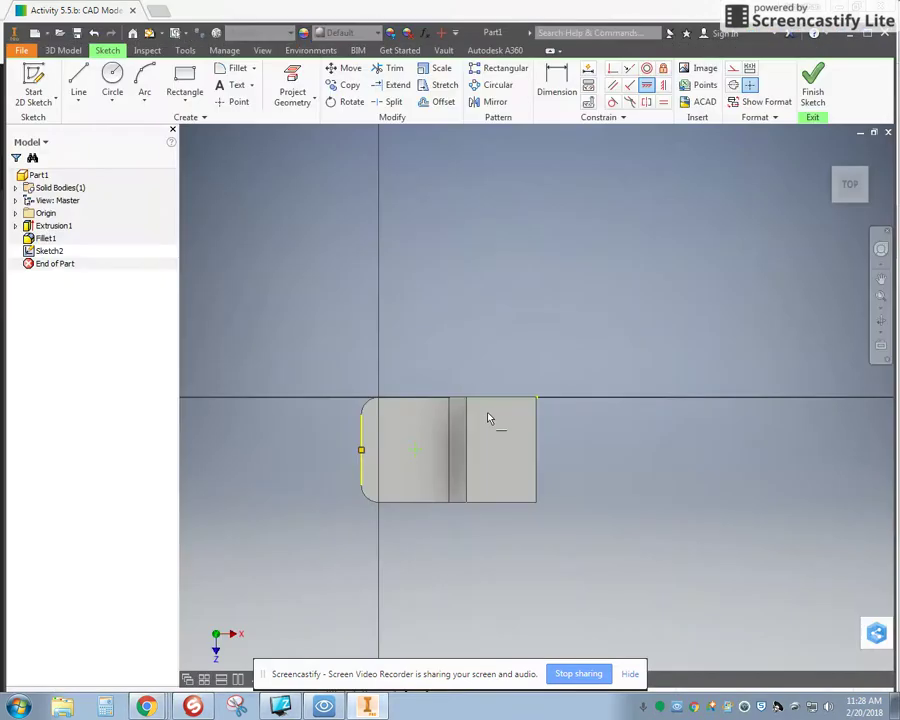
Step: Draw a line across the lower step, center the point on its midpoint, and finish the sketch
{"action": "left_click", "coordinate": [78, 80]}
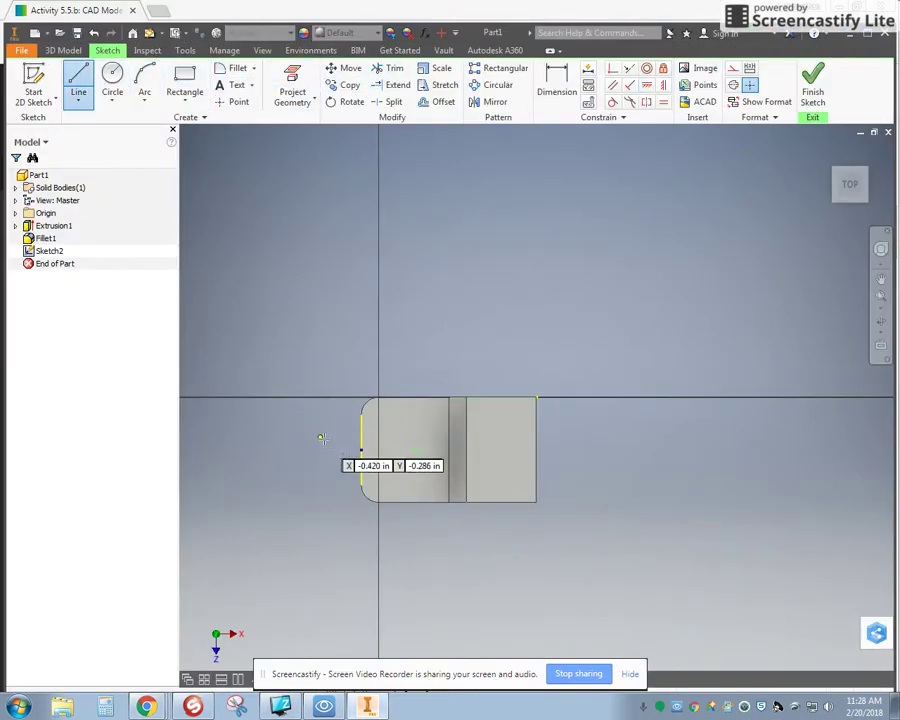
{"action": "left_click", "coordinate": [361, 450]}
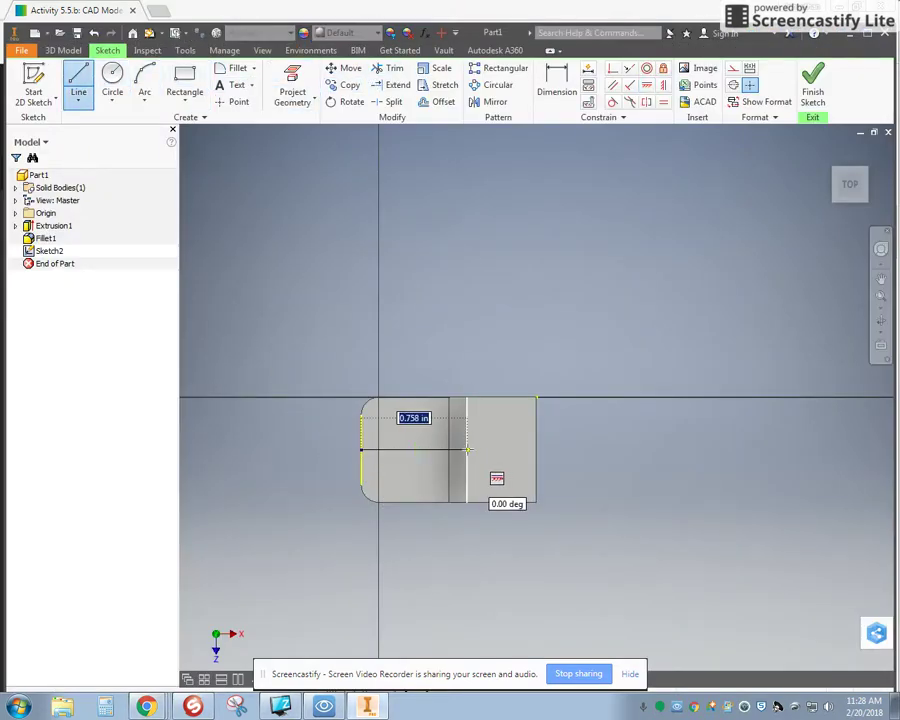
{"action": "double_click", "coordinate": [449, 450]}
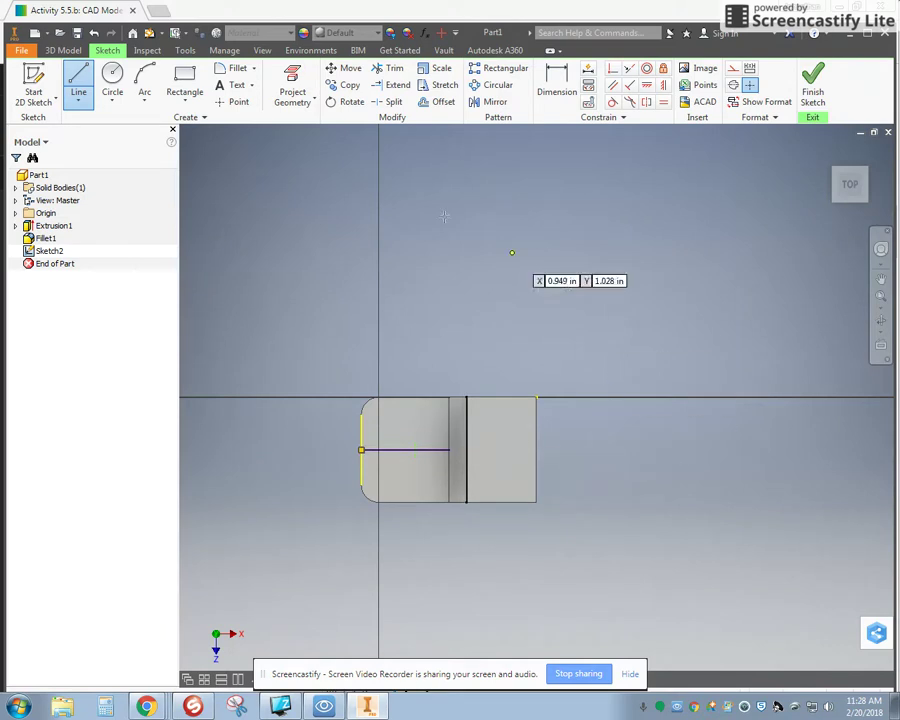
{"action": "left_click", "coordinate": [612, 70]}
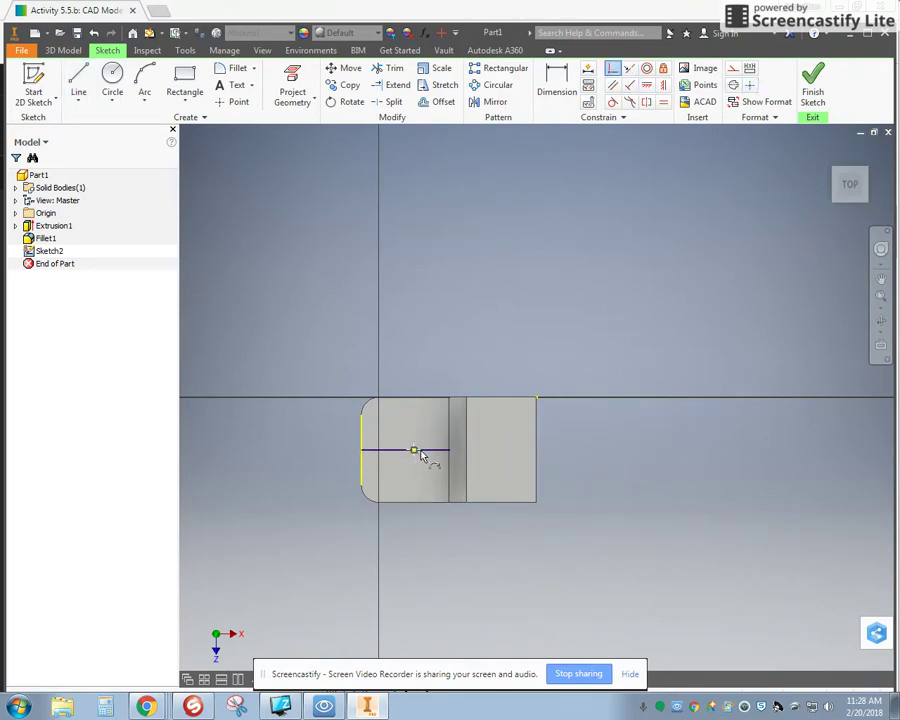
{"action": "left_click", "coordinate": [414, 450]}
{"action": "left_click", "coordinate": [812, 80]}
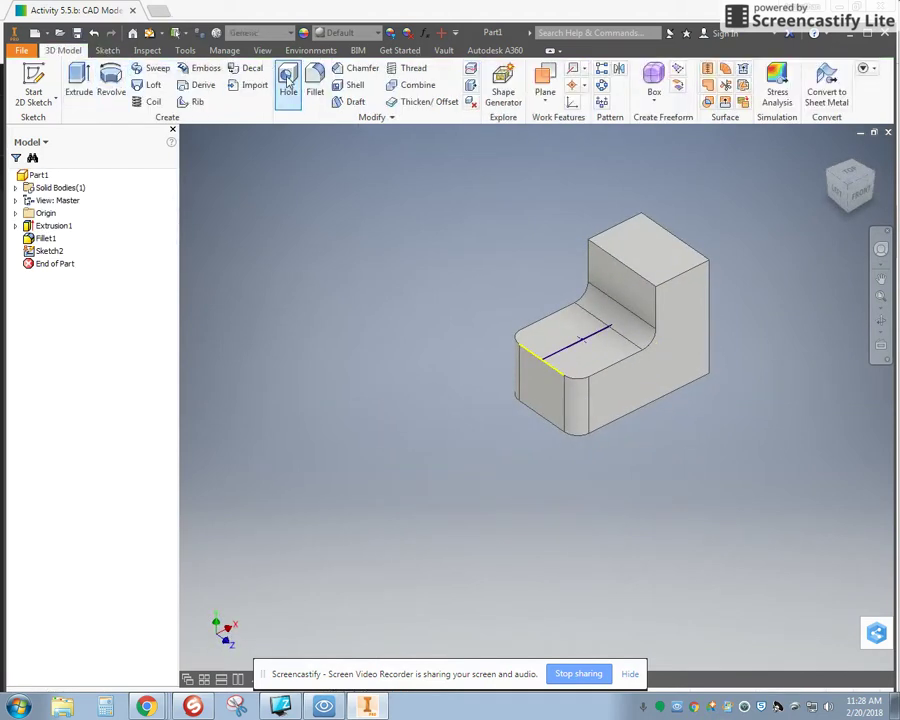
Step: Cut a .375 in through-all hole at the sketch point, then view the part's other side
{"action": "left_click", "coordinate": [288, 88]}
{"action": "type", "text": ".375"}
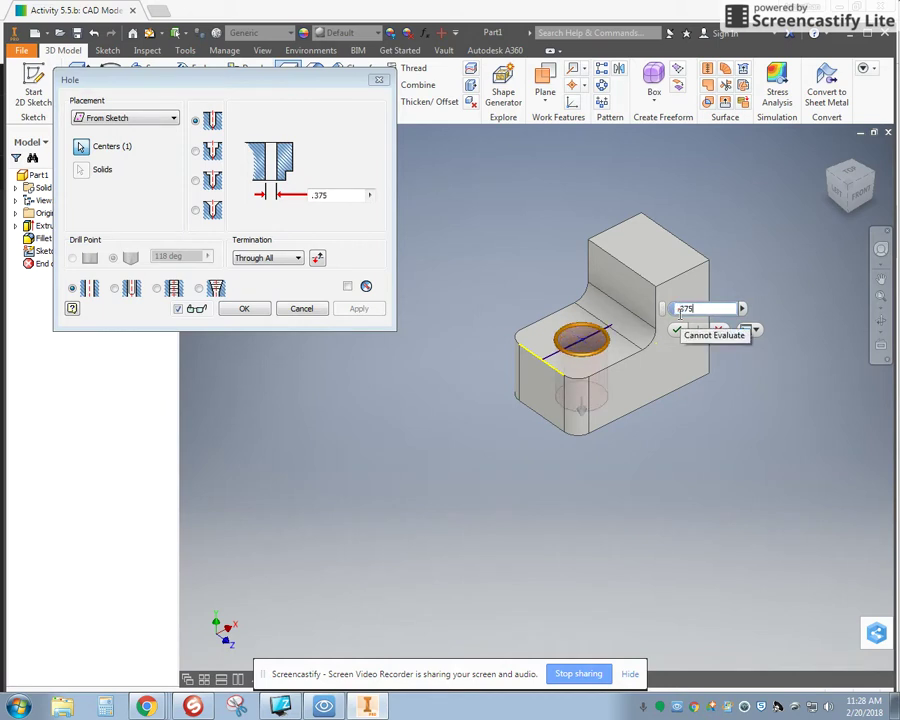
{"action": "key", "text": "Return"}
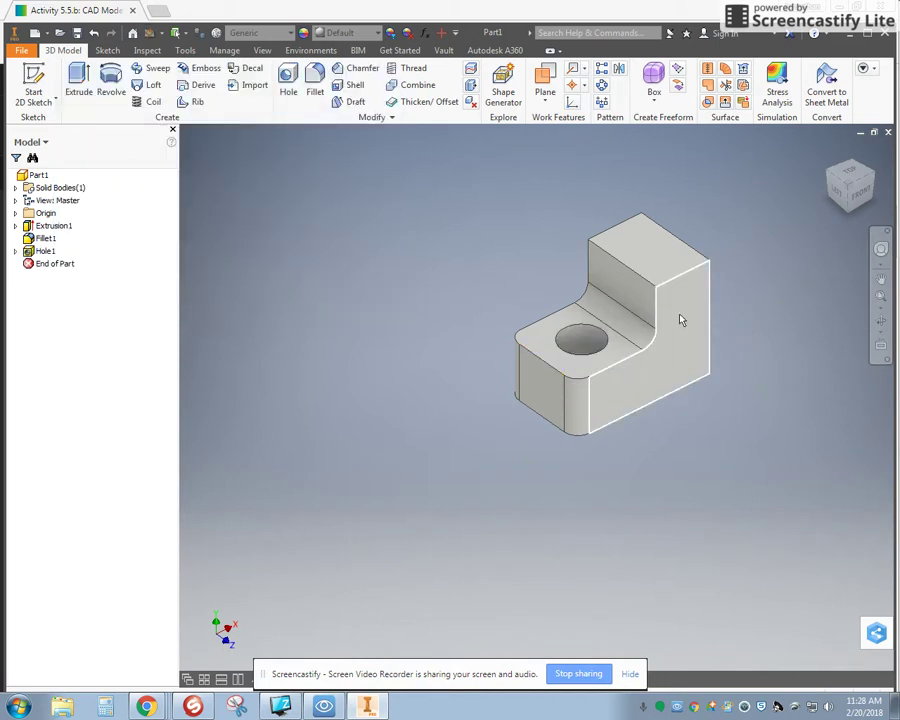
{"action": "left_click", "coordinate": [866, 172]}
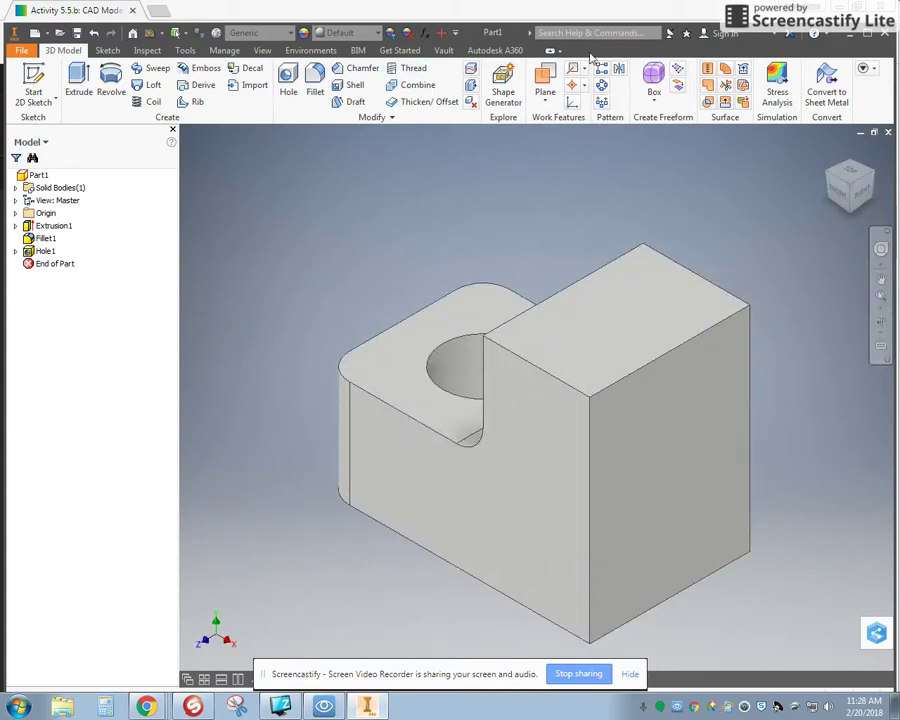
{"action": "double_click", "coordinate": [612, 26]}
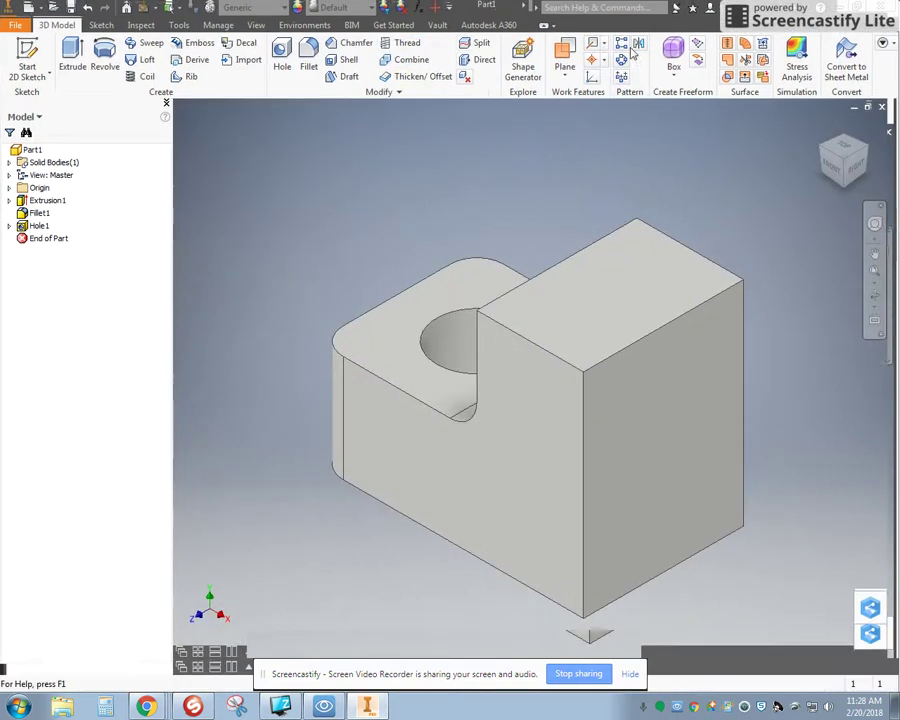
Step: Try picking the extrusion, fillet and hole in the viewport for a mirror, cancelling twice
{"action": "left_click", "coordinate": [640, 45]}
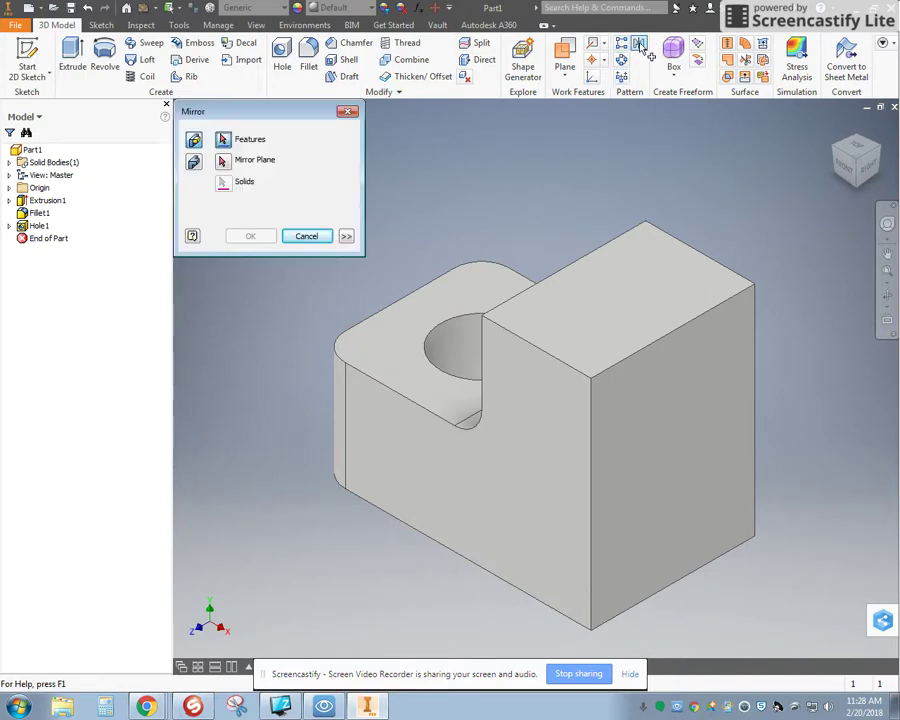
{"action": "left_click", "coordinate": [522, 468]}
{"action": "left_click", "coordinate": [459, 345]}
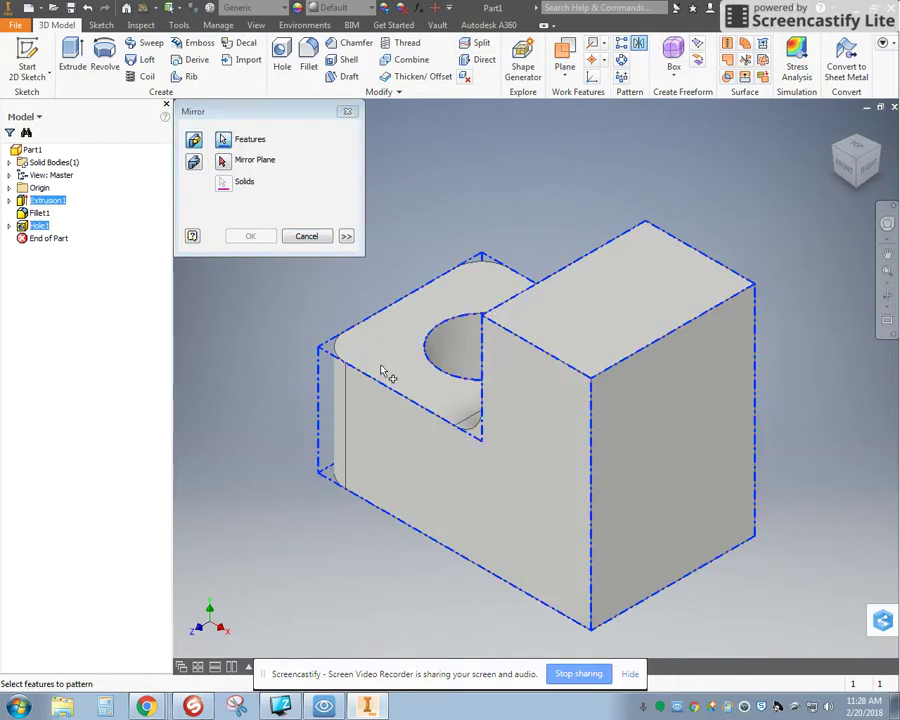
{"action": "left_click", "coordinate": [344, 388]}
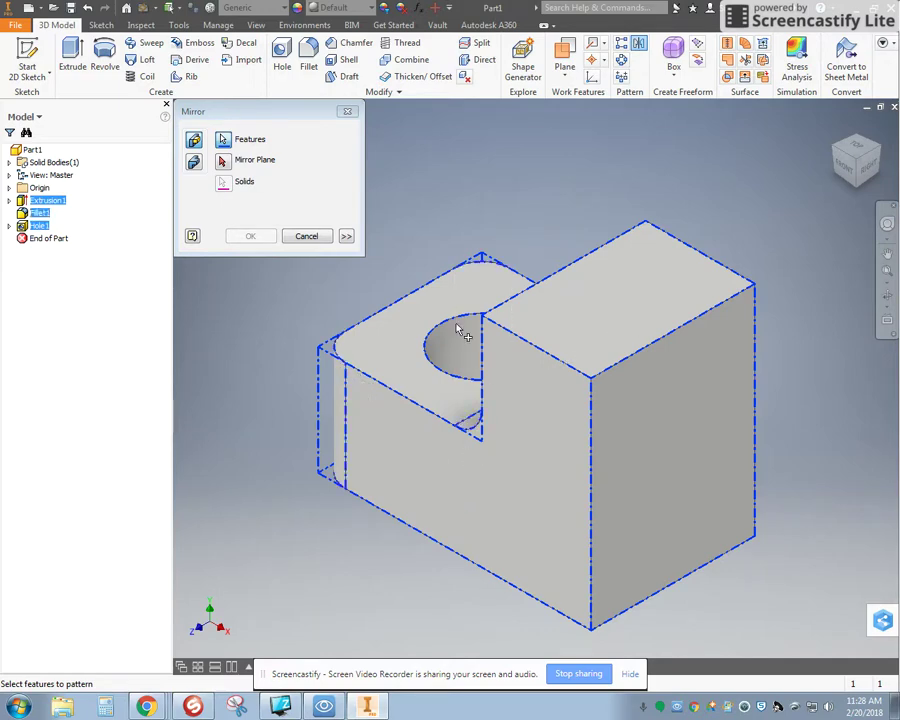
{"action": "left_click", "coordinate": [290, 235]}
{"action": "key", "text": "Return"}
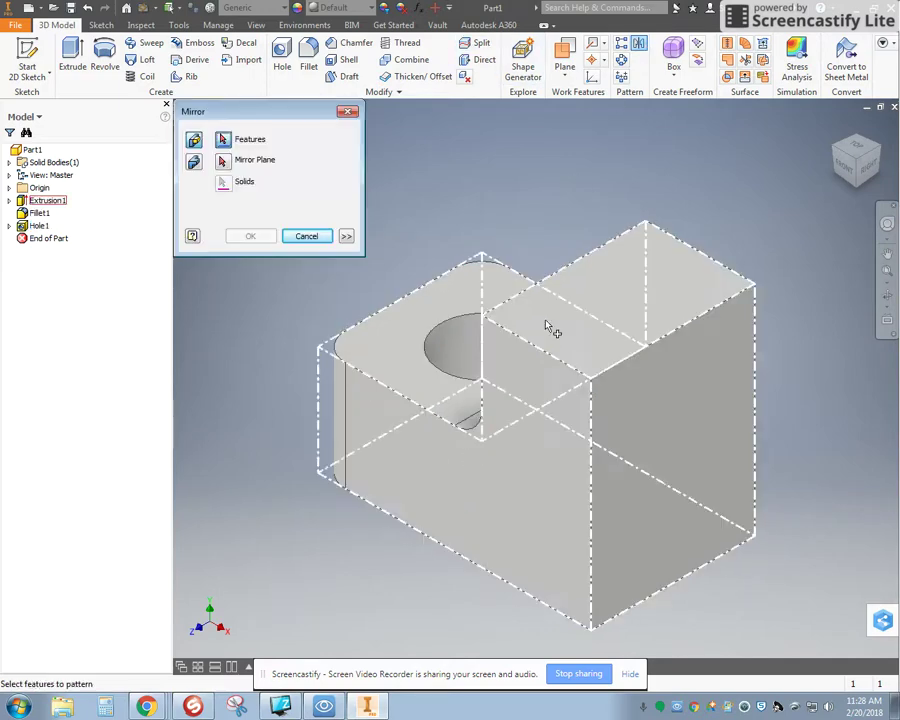
{"action": "left_click", "coordinate": [499, 492]}
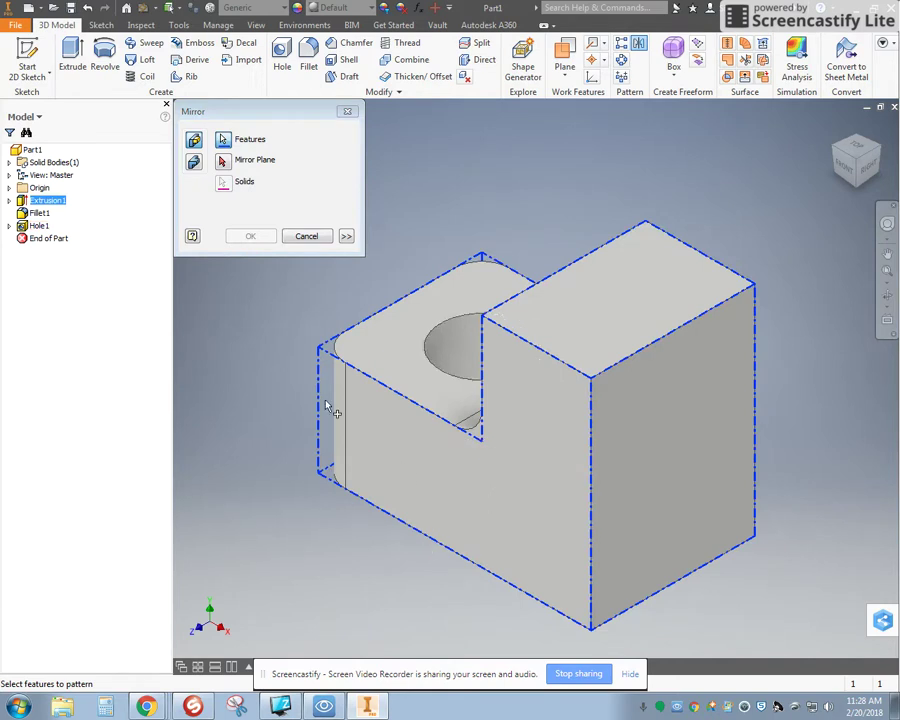
{"action": "left_click", "coordinate": [344, 420]}
{"action": "left_click", "coordinate": [468, 347]}
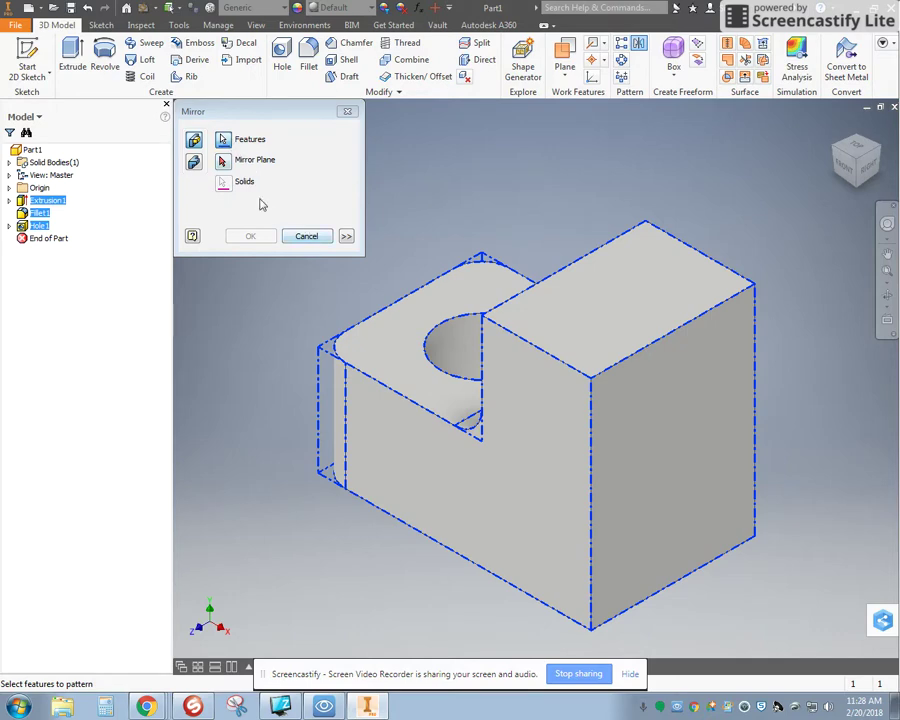
{"action": "left_click", "coordinate": [306, 236]}
Step: Select Extrusion1, Fillet1 and Hole1 from the browser for the mirror, then close it
{"action": "left_click", "coordinate": [638, 43]}
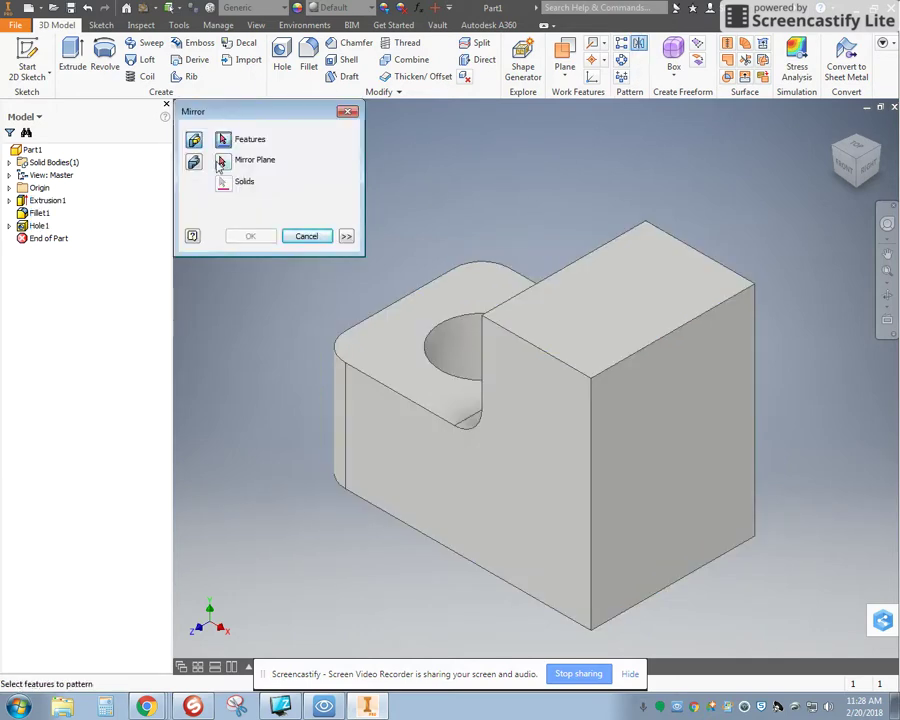
{"action": "left_click", "coordinate": [40, 201]}
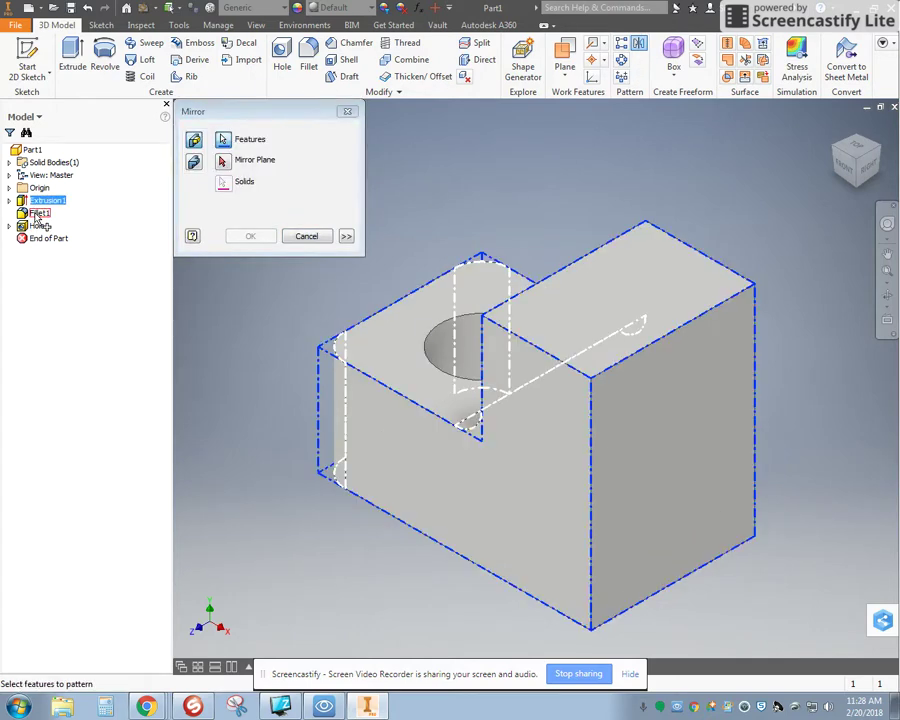
{"action": "left_click", "coordinate": [38, 213]}
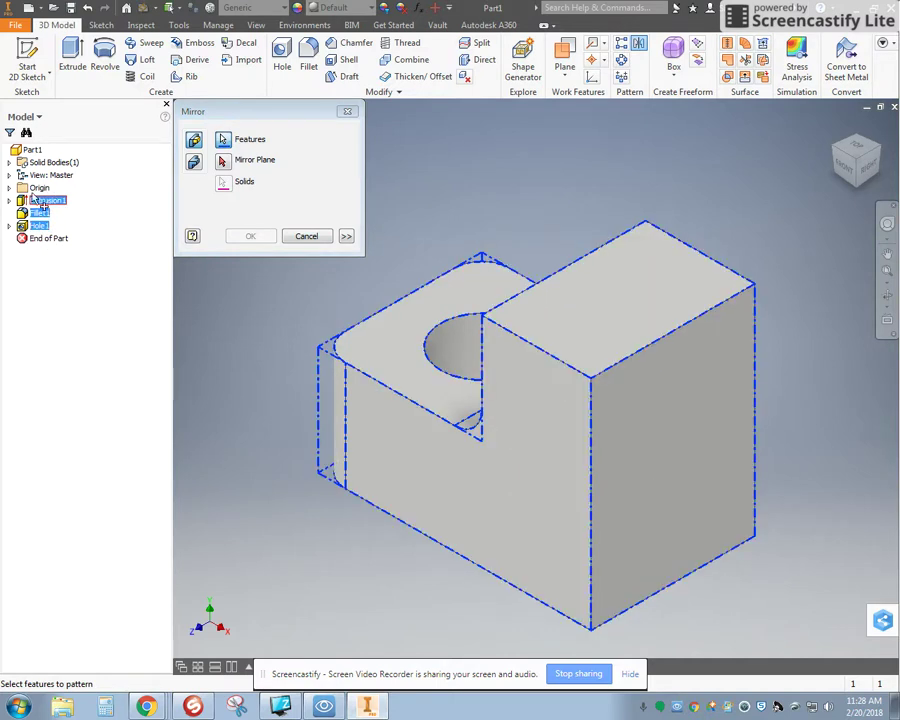
{"action": "left_click", "coordinate": [222, 163]}
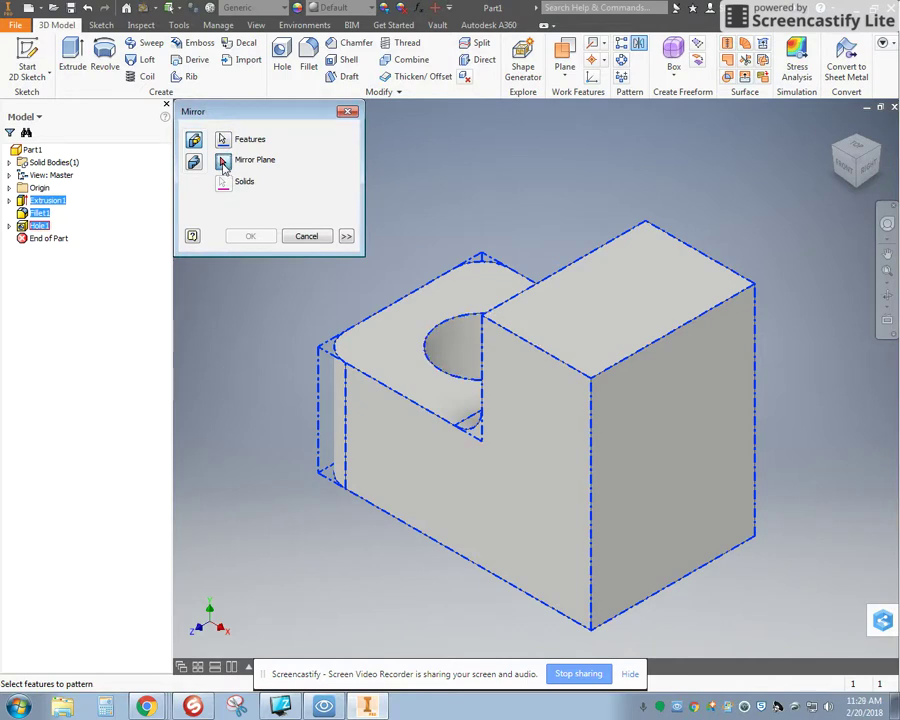
{"action": "left_click", "coordinate": [322, 238]}
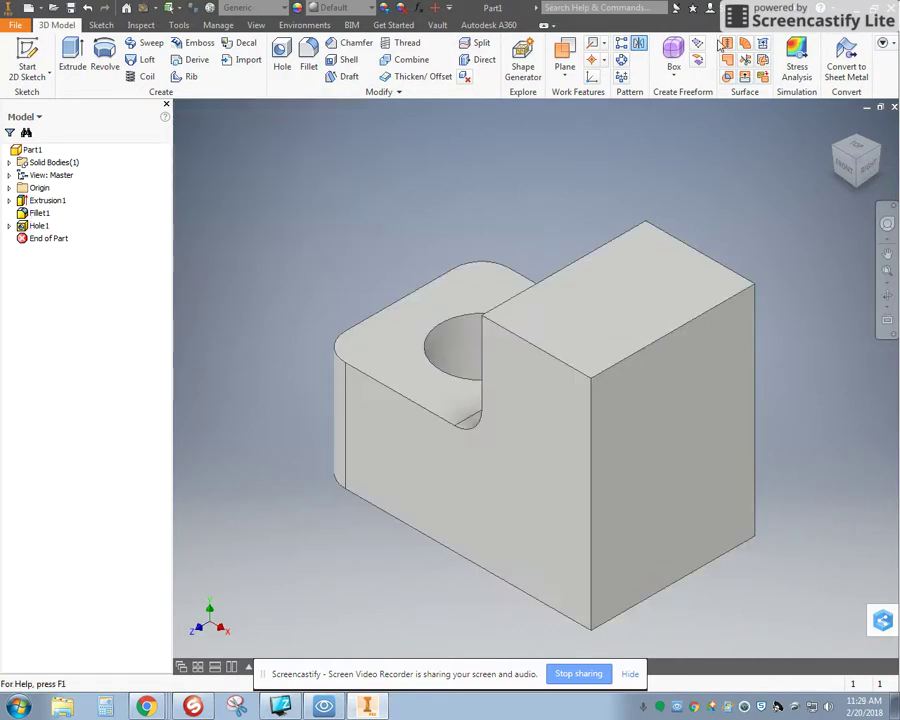
Step: Attempt a work plane on the block's end face and browse the plane types
{"action": "left_click", "coordinate": [570, 57]}
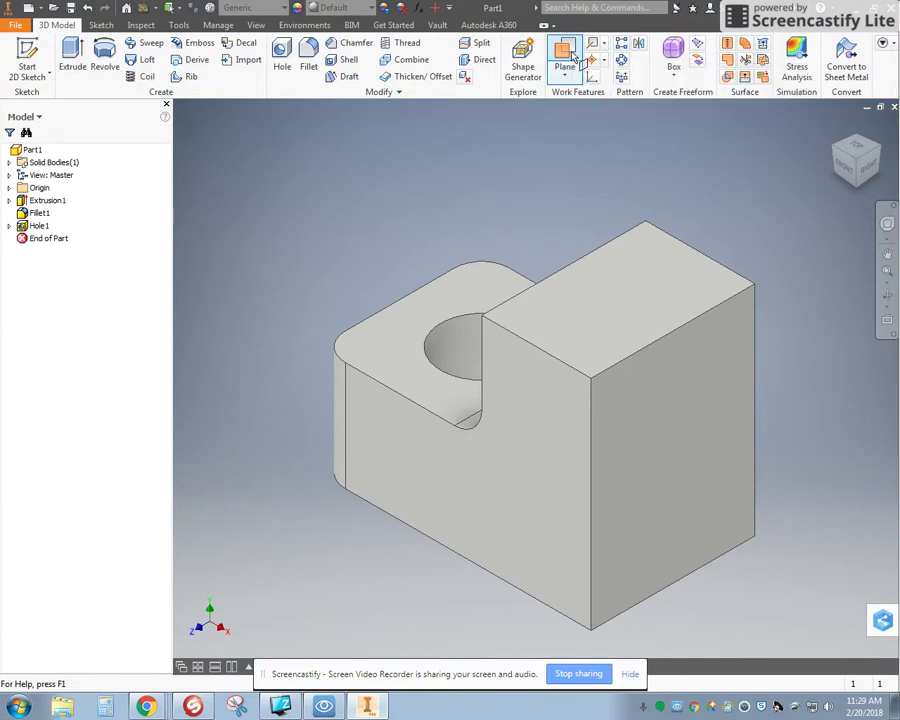
{"action": "left_click", "coordinate": [705, 510]}
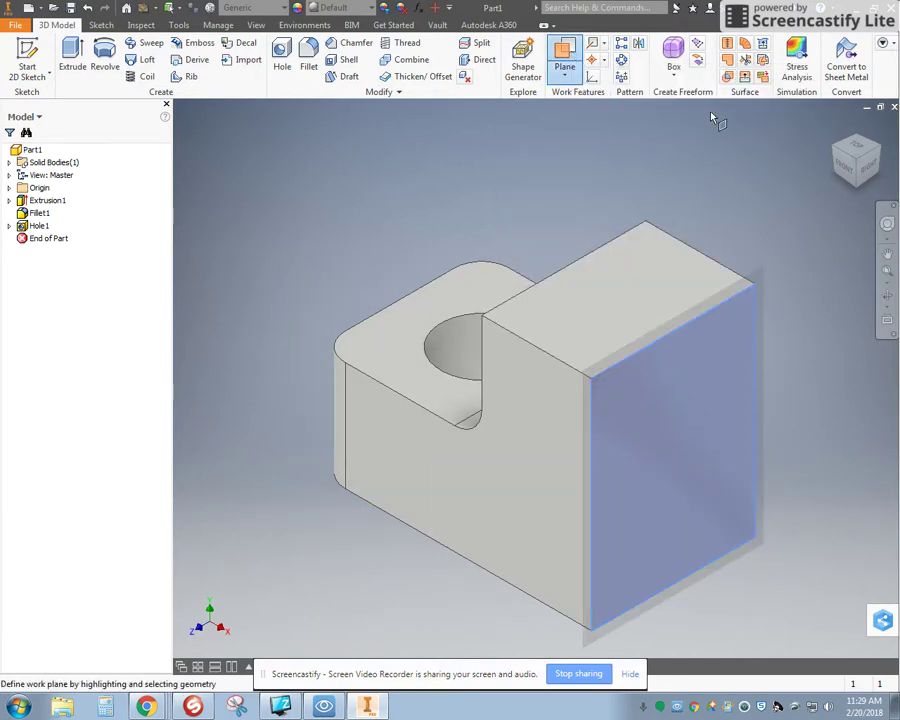
{"action": "right_click", "coordinate": [653, 178]}
{"action": "left_click", "coordinate": [673, 180]}
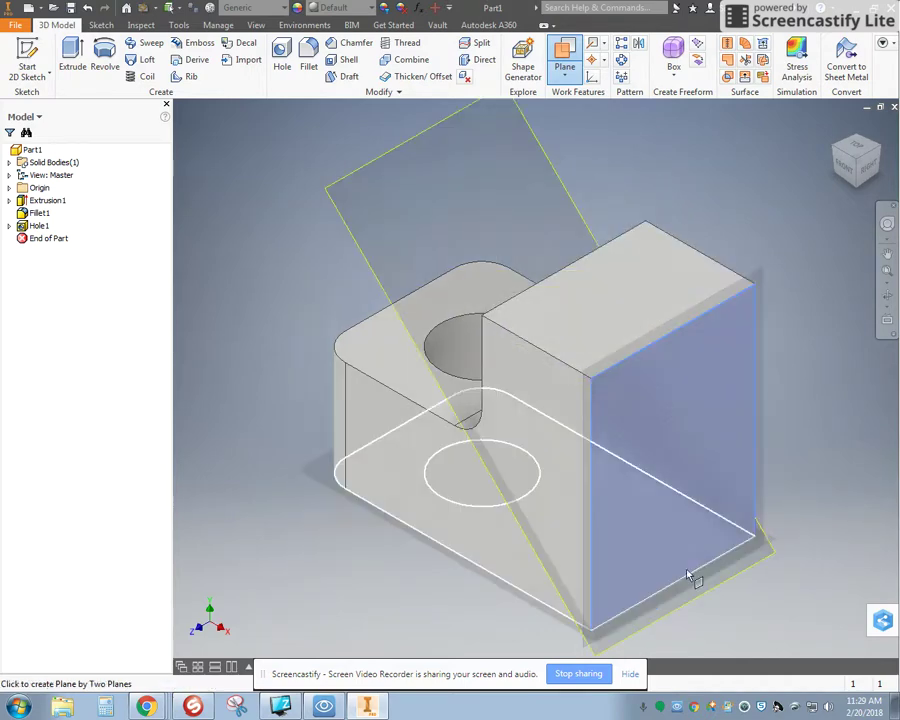
{"action": "left_click", "coordinate": [565, 76]}
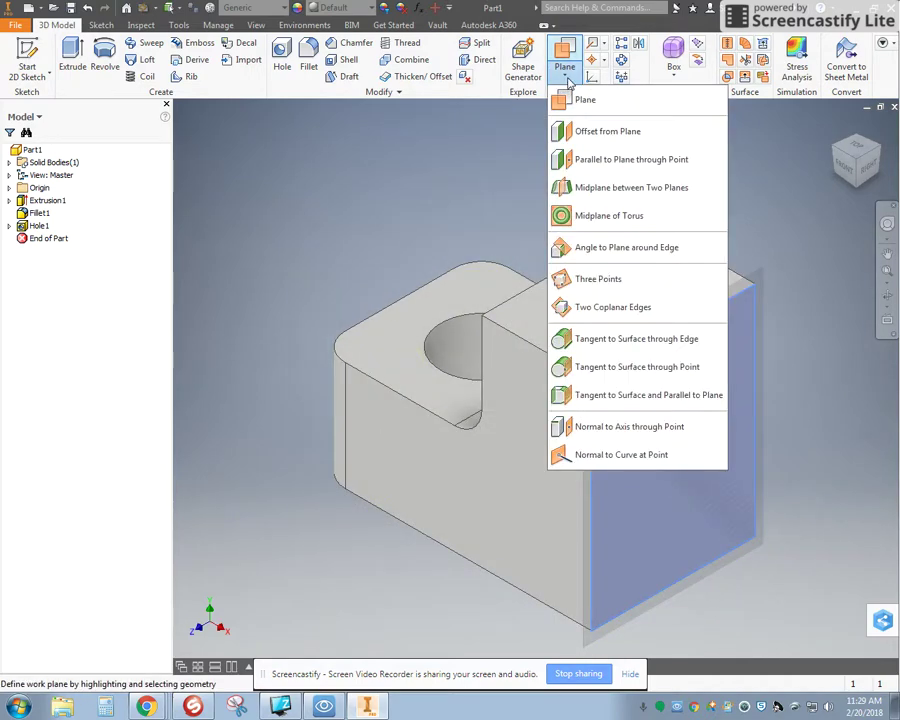
{"action": "left_click", "coordinate": [722, 390]}
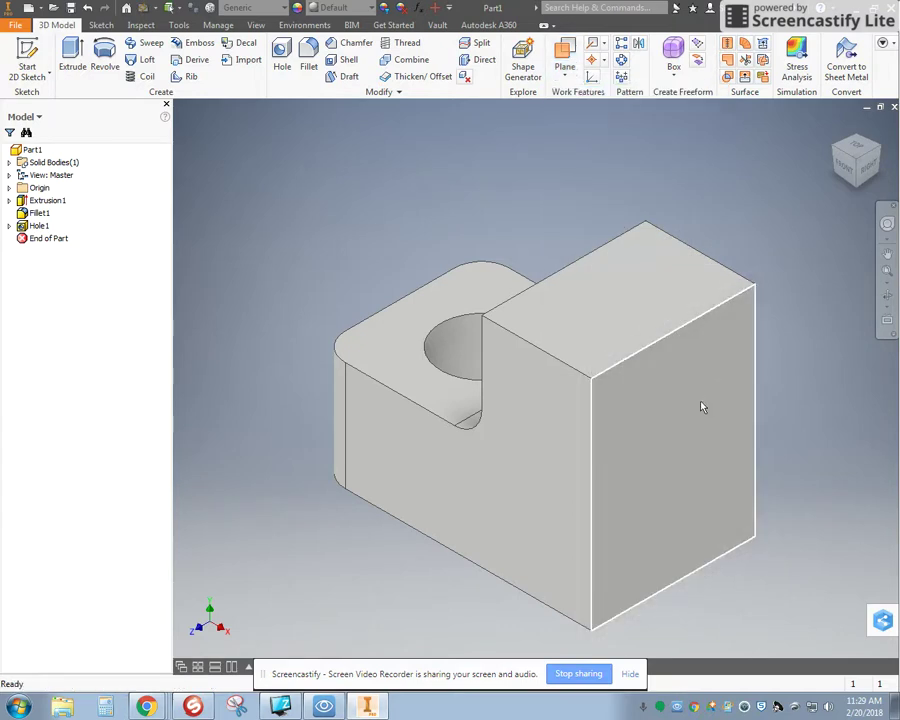
{"action": "left_click", "coordinate": [698, 402]}
Step: Cancel the unfinished work plane attempts and orbit the model to a higher angle
{"action": "key", "text": "]"}
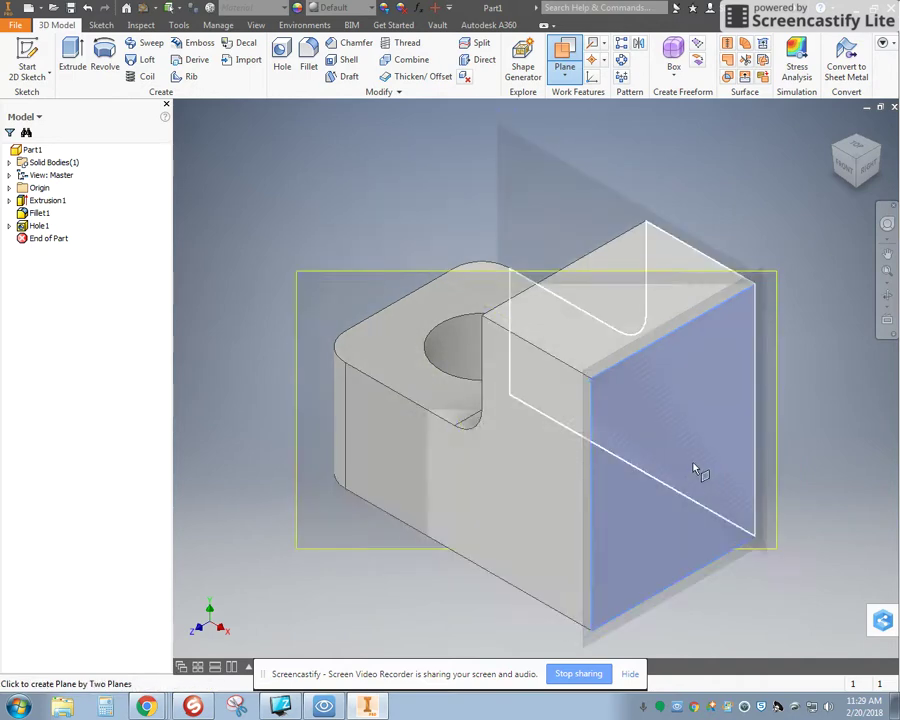
{"action": "right_click", "coordinate": [773, 305]}
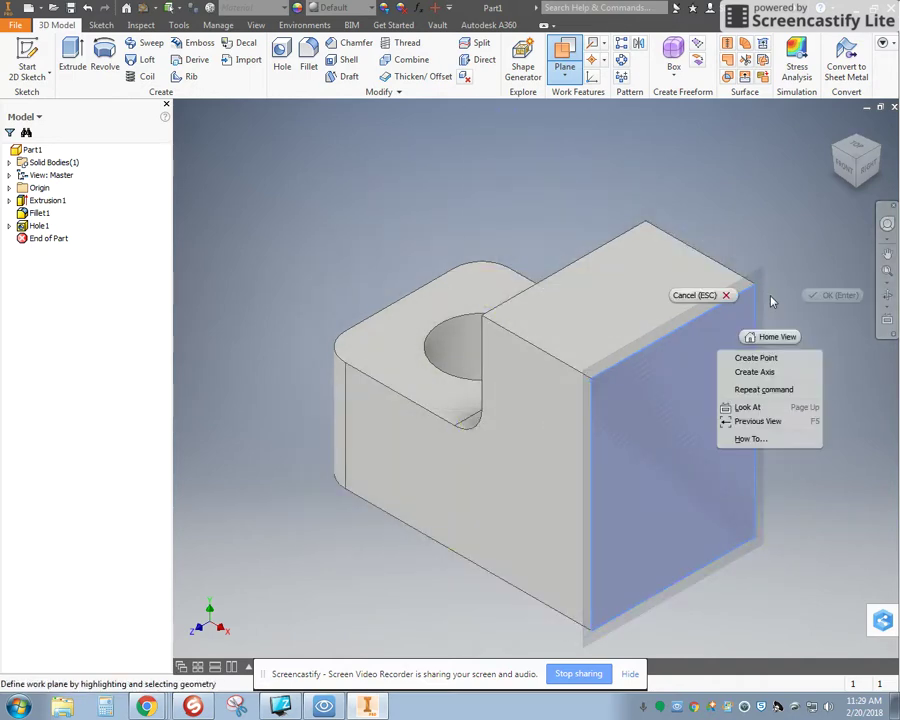
{"action": "left_click", "coordinate": [692, 295]}
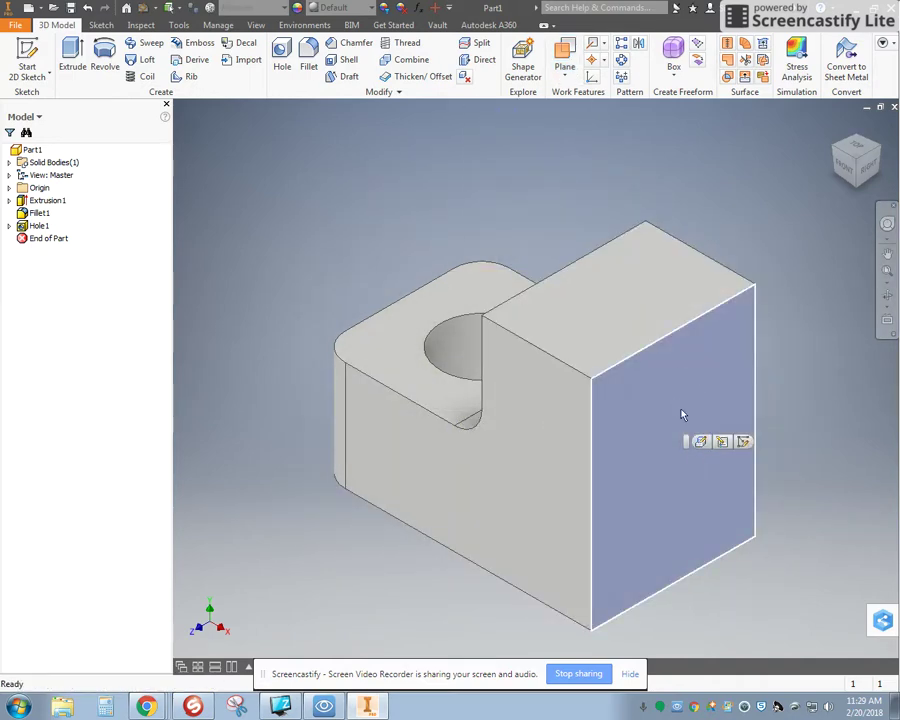
{"action": "right_click", "coordinate": [683, 410]}
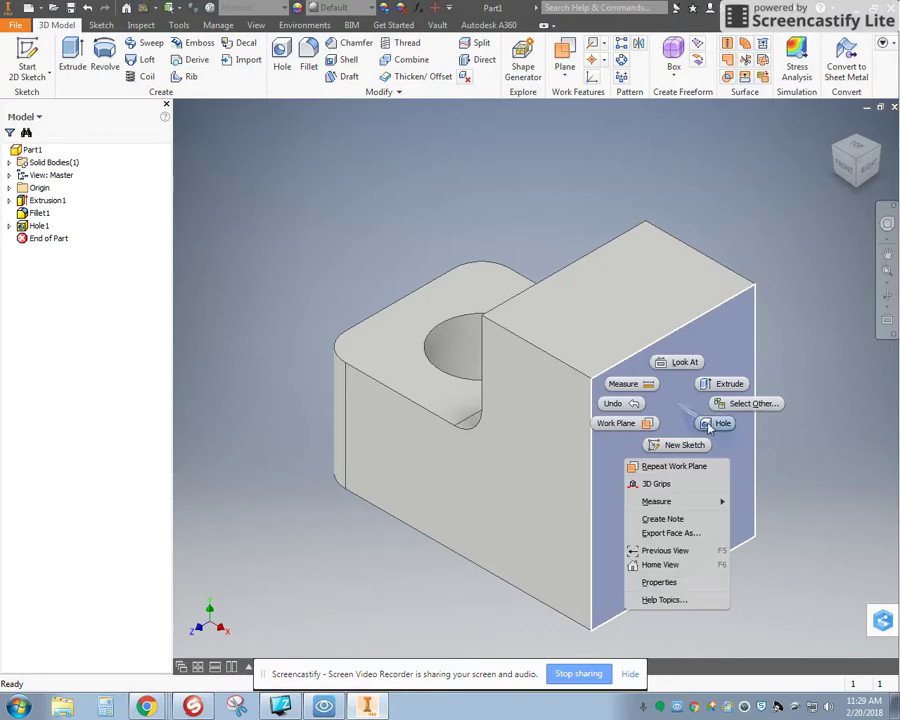
{"action": "left_click", "coordinate": [622, 423]}
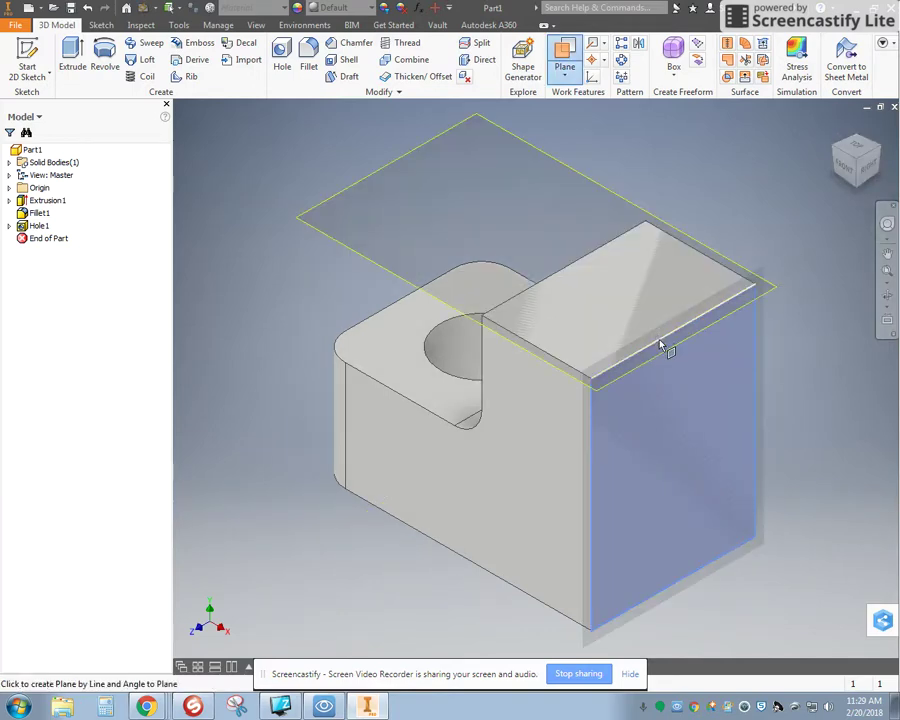
{"action": "key", "text": "Escape"}
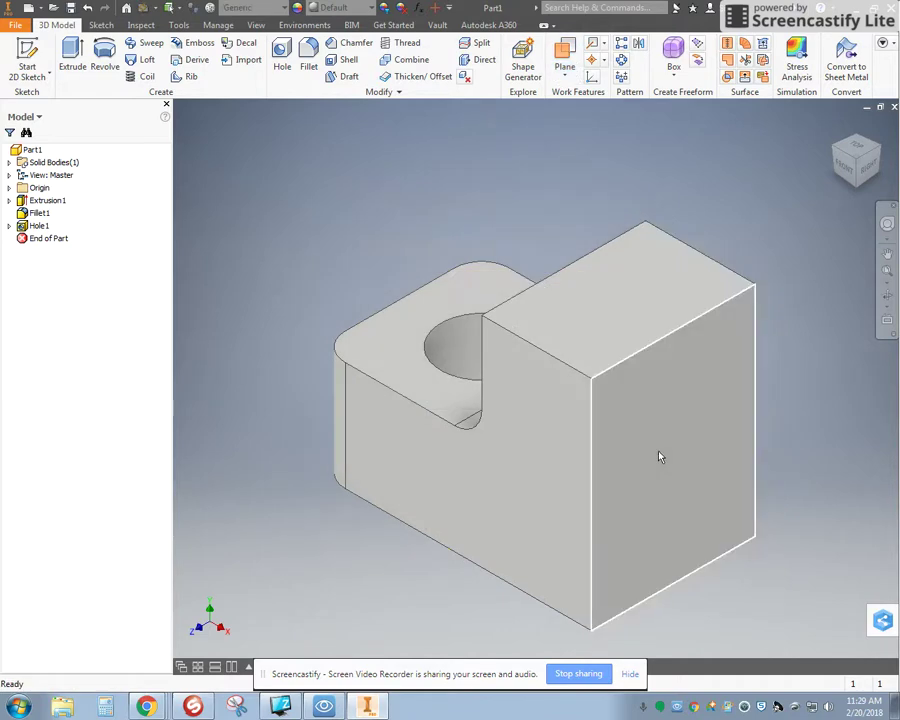
{"action": "middle_click_drag", "start_coordinate": [548, 476], "coordinate": [607, 171], "text": "shift"}
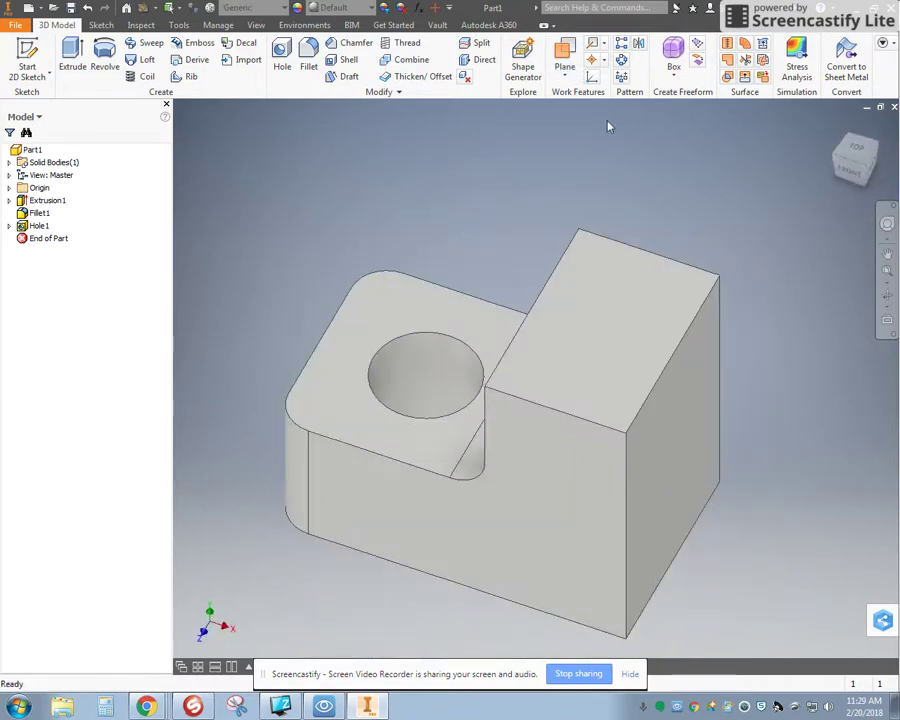
Step: Create Work Plane1 with zero offset from the block's right face
{"action": "left_click", "coordinate": [564, 68]}
{"action": "left_click", "coordinate": [607, 133]}
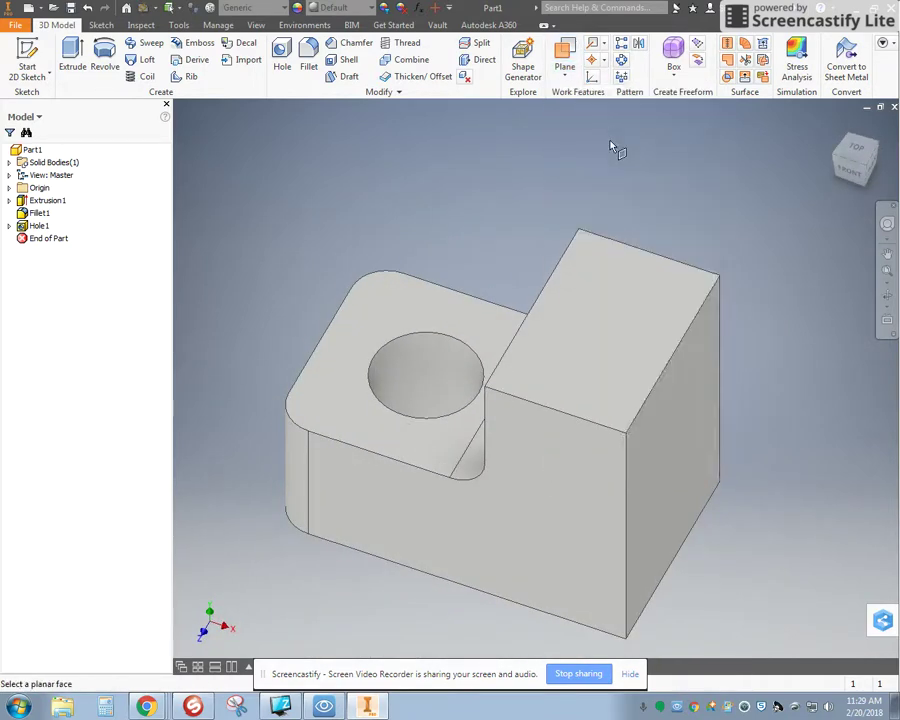
{"action": "left_click", "coordinate": [687, 474]}
{"action": "key", "text": "Return"}
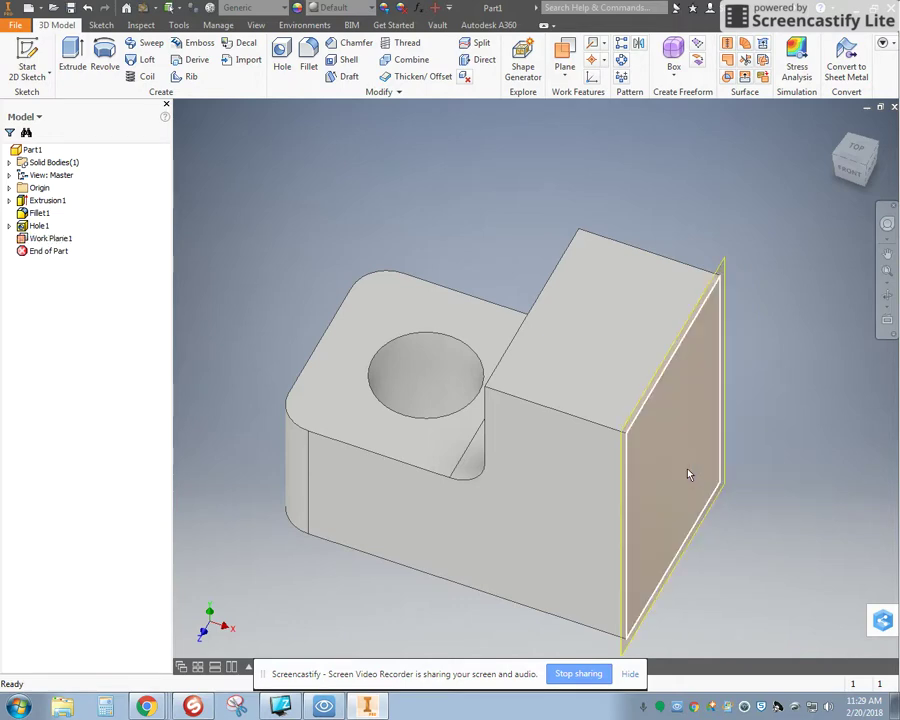
{"action": "middle_click_drag", "start_coordinate": [689, 474], "coordinate": [705, 430], "text": "shift"}
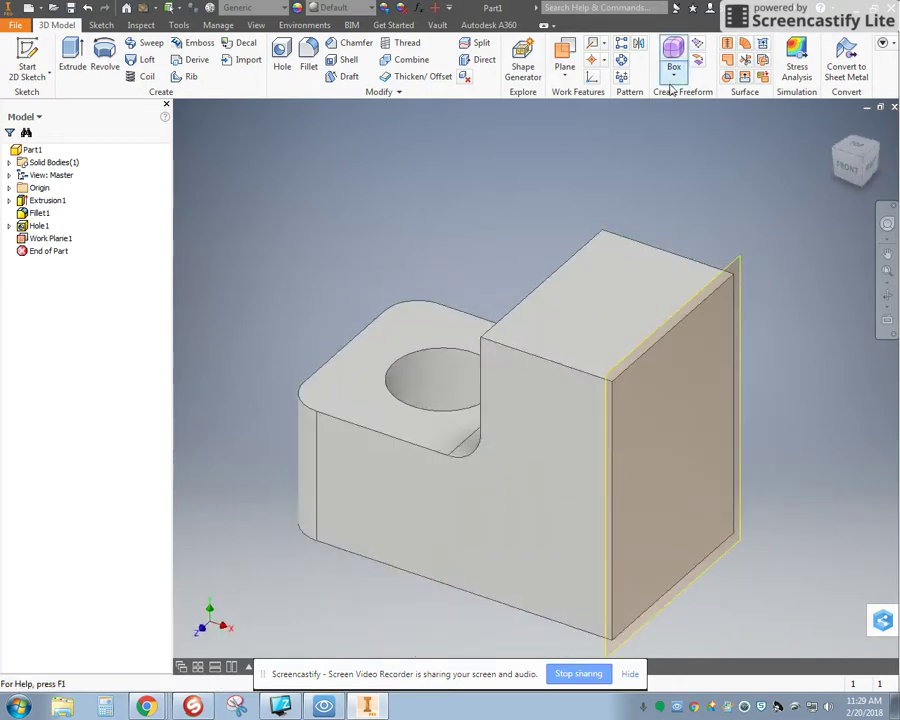
{"action": "left_click", "coordinate": [564, 68]}
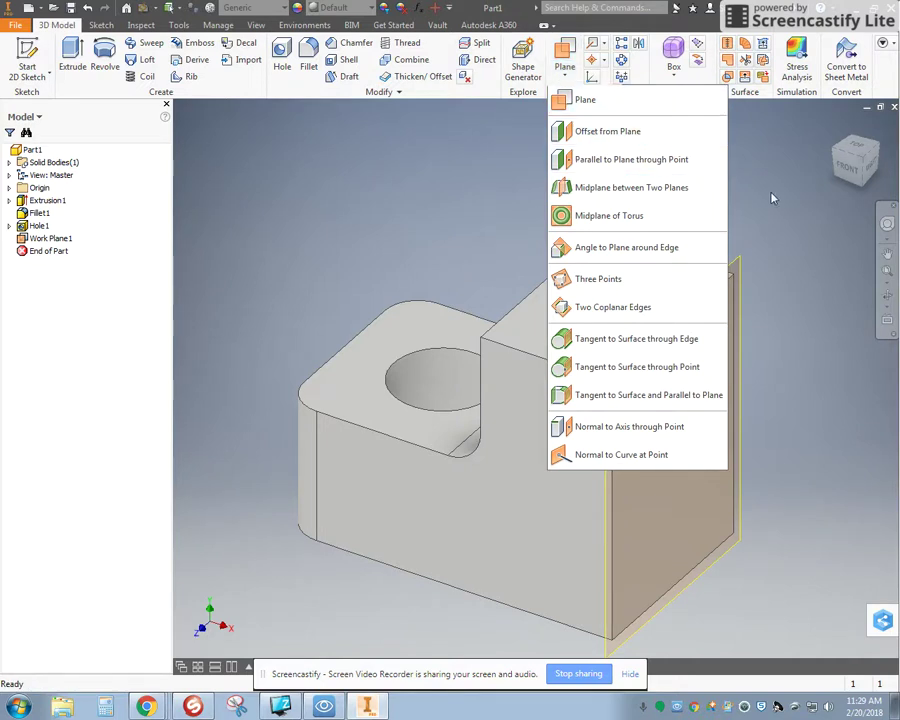
{"action": "middle_click_drag", "start_coordinate": [796, 237], "coordinate": [704, 425], "text": "shift"}
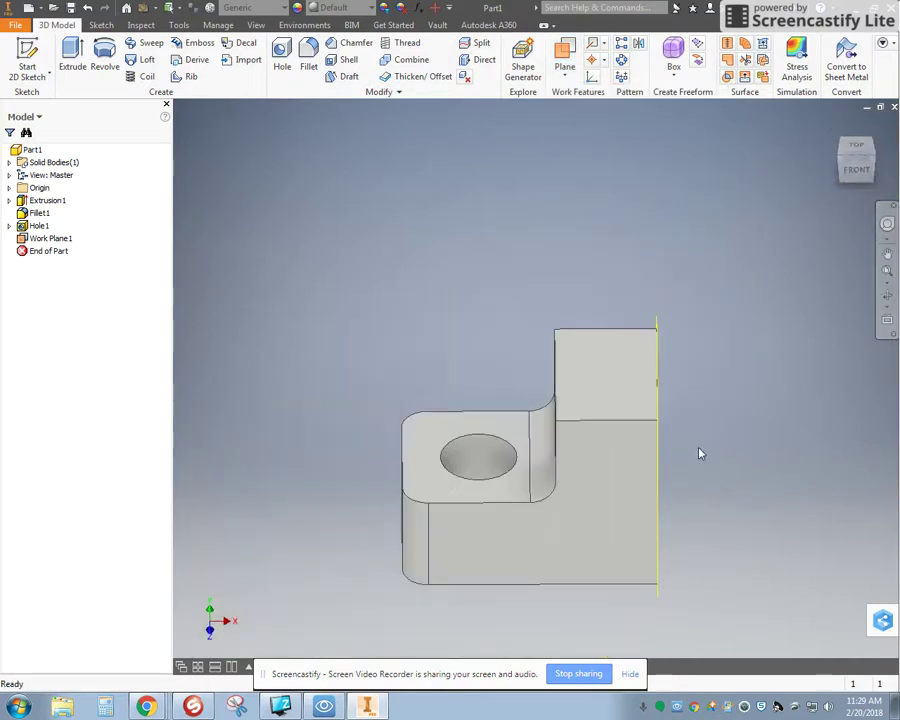
Step: Expand the Origin folder, switch to the front view, and delete Work Plane1
{"action": "left_click", "coordinate": [9, 188]}
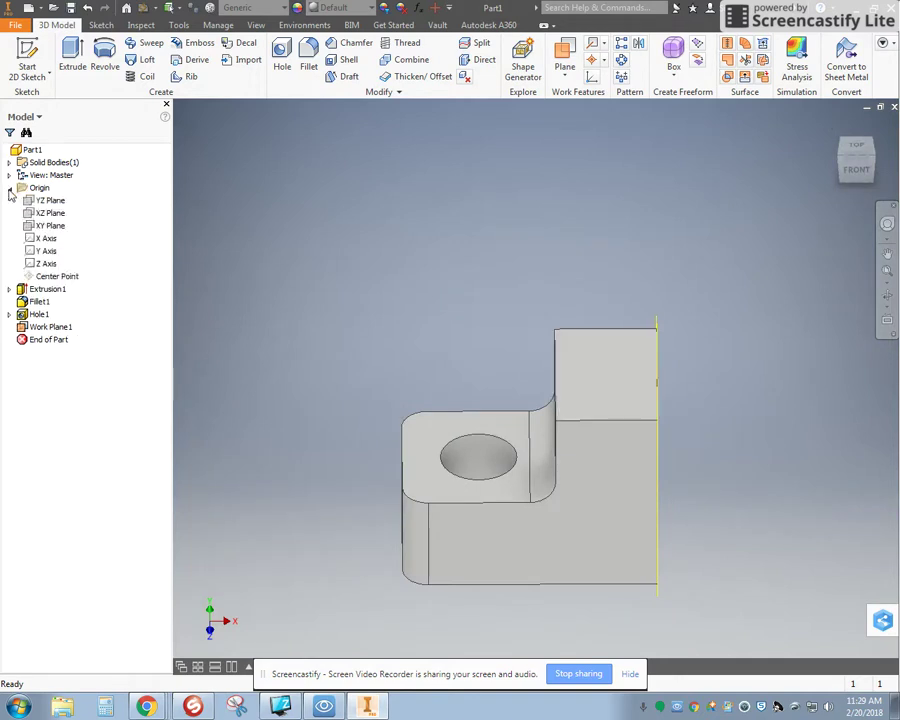
{"action": "left_click", "coordinate": [56, 276]}
{"action": "left_click", "coordinate": [856, 167]}
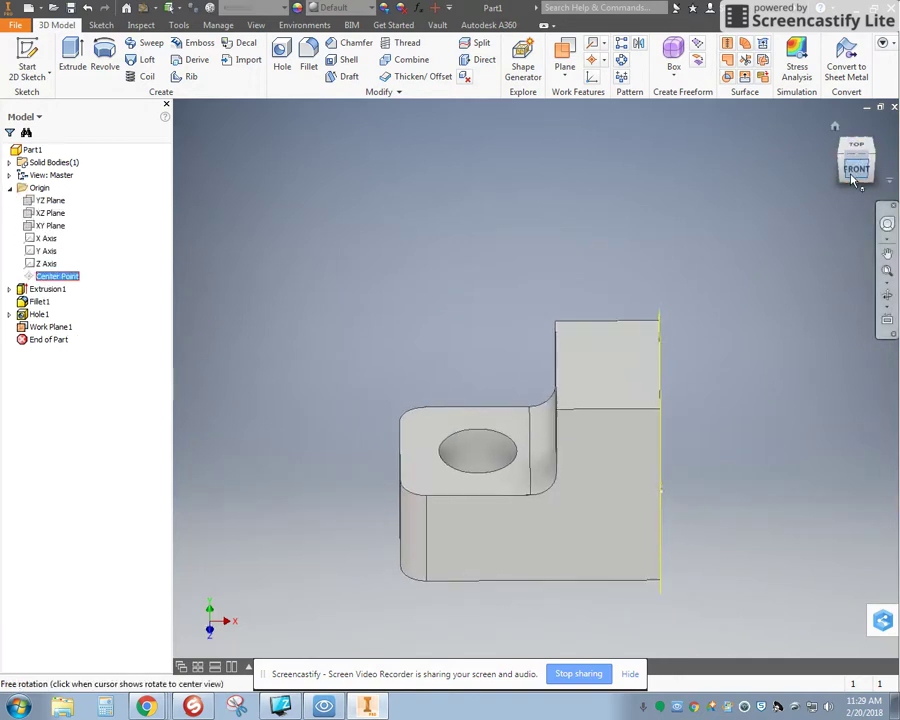
{"action": "right_click", "coordinate": [45, 328]}
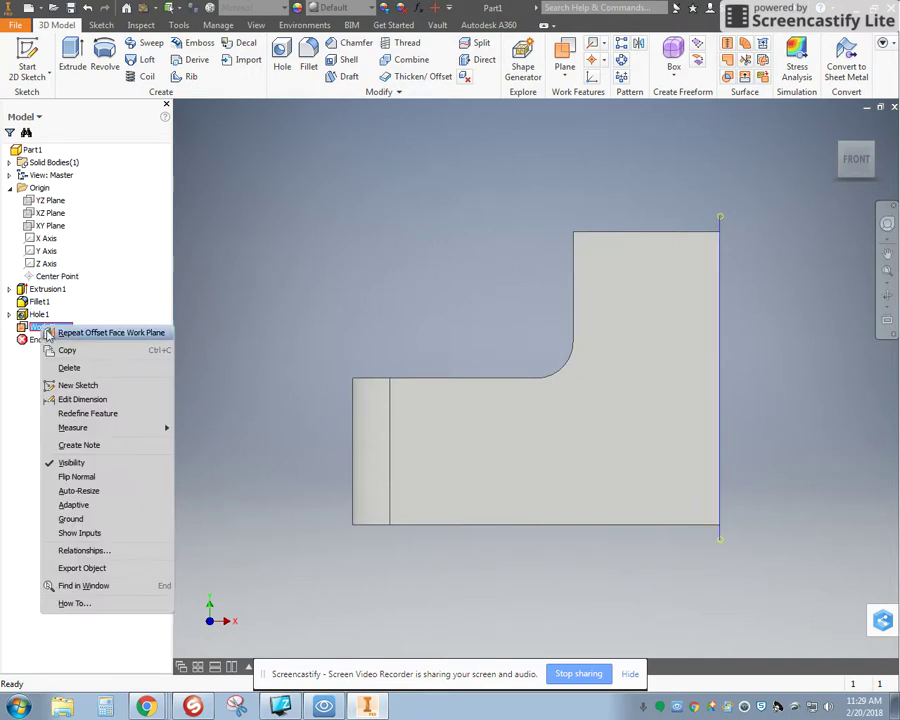
{"action": "left_click", "coordinate": [68, 366]}
Step: Show the YZ Plane on the model to check it, then hide it again
{"action": "middle_click_drag", "start_coordinate": [826, 150], "coordinate": [724, 316], "text": "shift"}
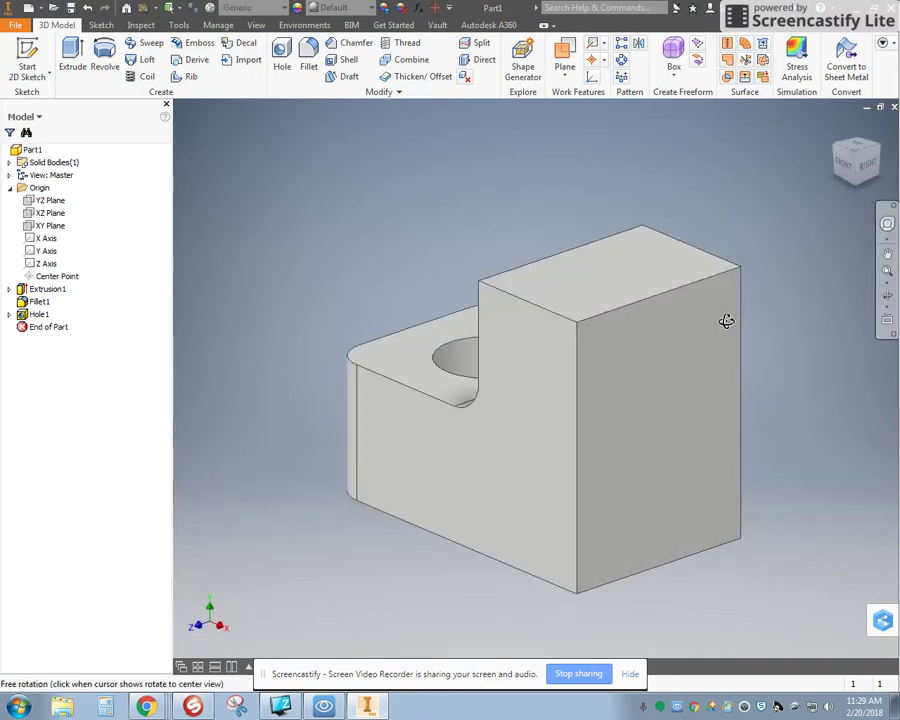
{"action": "left_click", "coordinate": [46, 201]}
{"action": "right_click", "coordinate": [46, 201]}
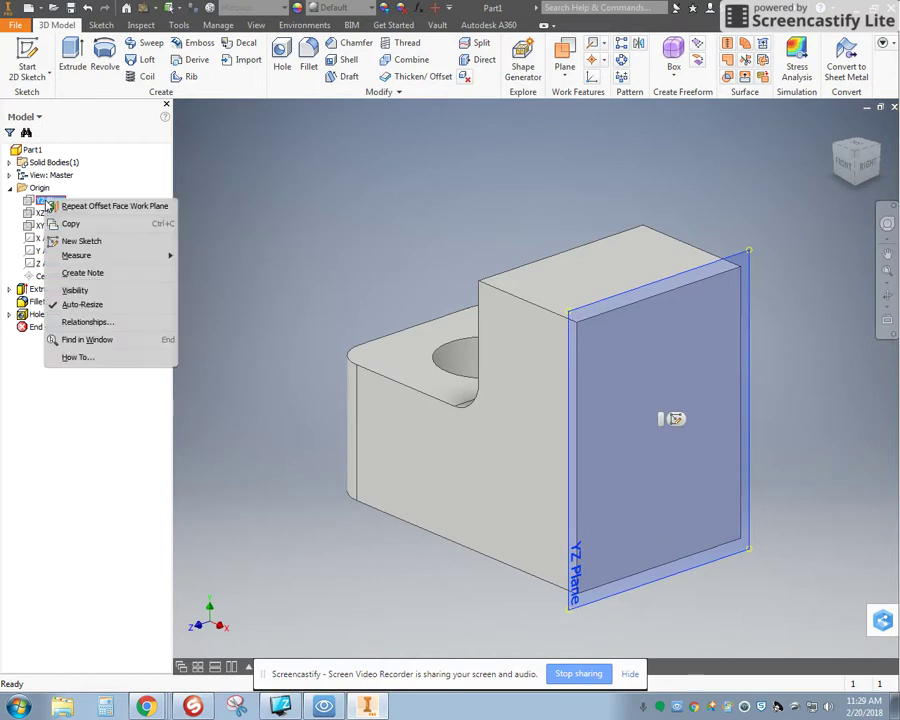
{"action": "left_click", "coordinate": [100, 292]}
{"action": "middle_click_drag", "start_coordinate": [406, 262], "coordinate": [388, 278], "text": "shift"}
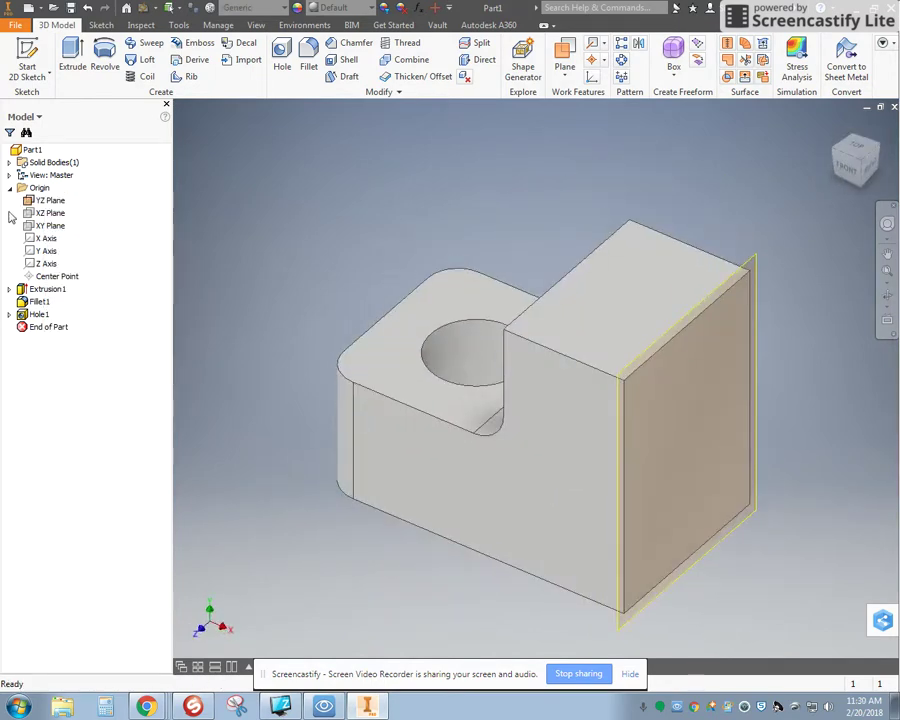
{"action": "right_click", "coordinate": [46, 201]}
{"action": "left_click", "coordinate": [100, 292]}
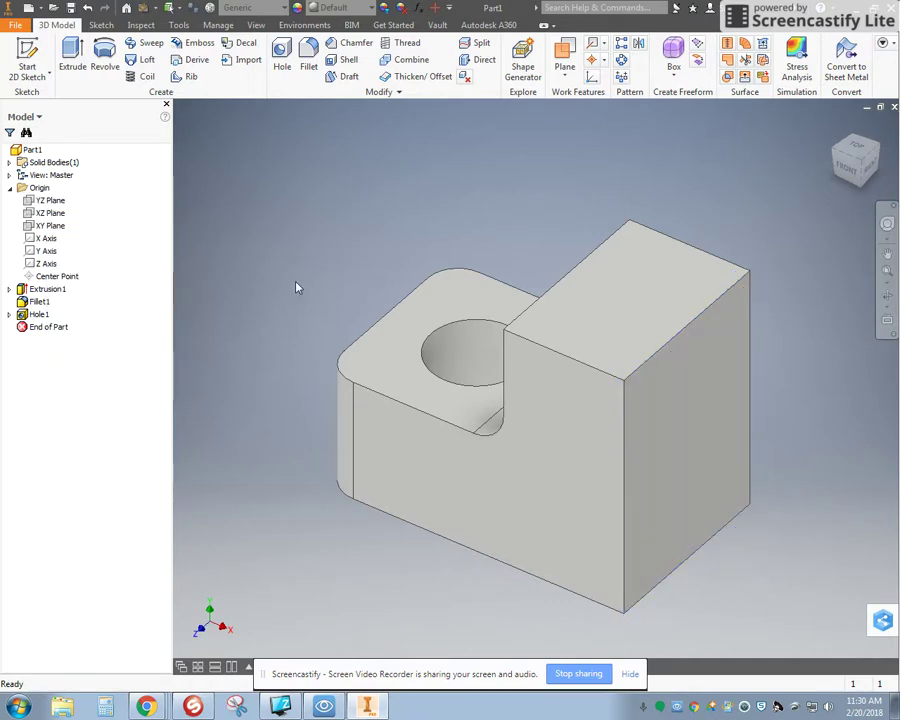
Step: Mirror Extrusion1, Fillet1 and Hole1 across the tall block's right face as Mirror1
{"action": "left_click", "coordinate": [639, 43]}
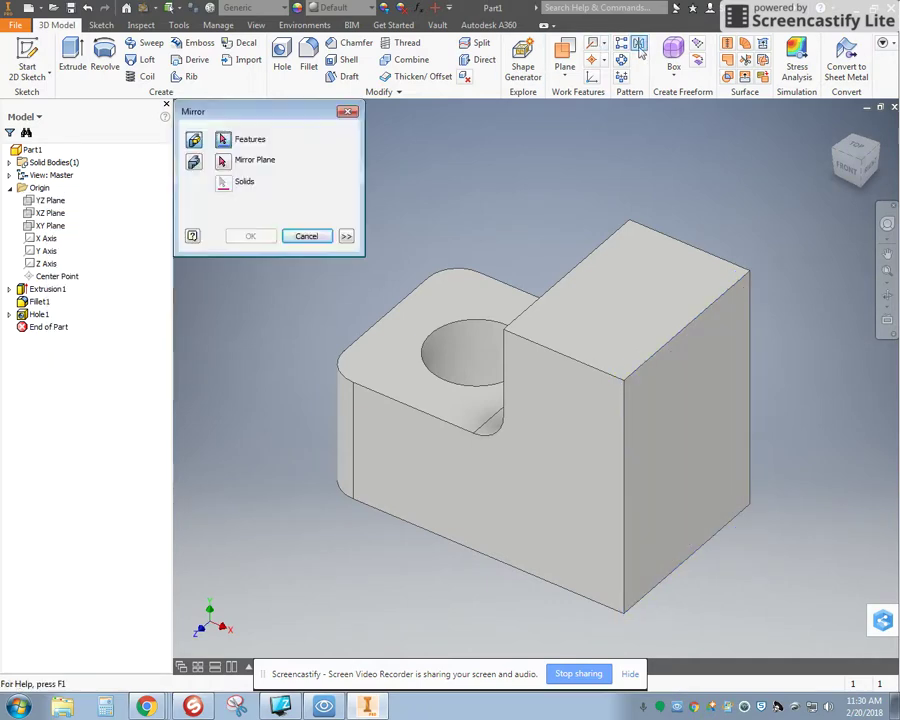
{"action": "left_click", "coordinate": [42, 289]}
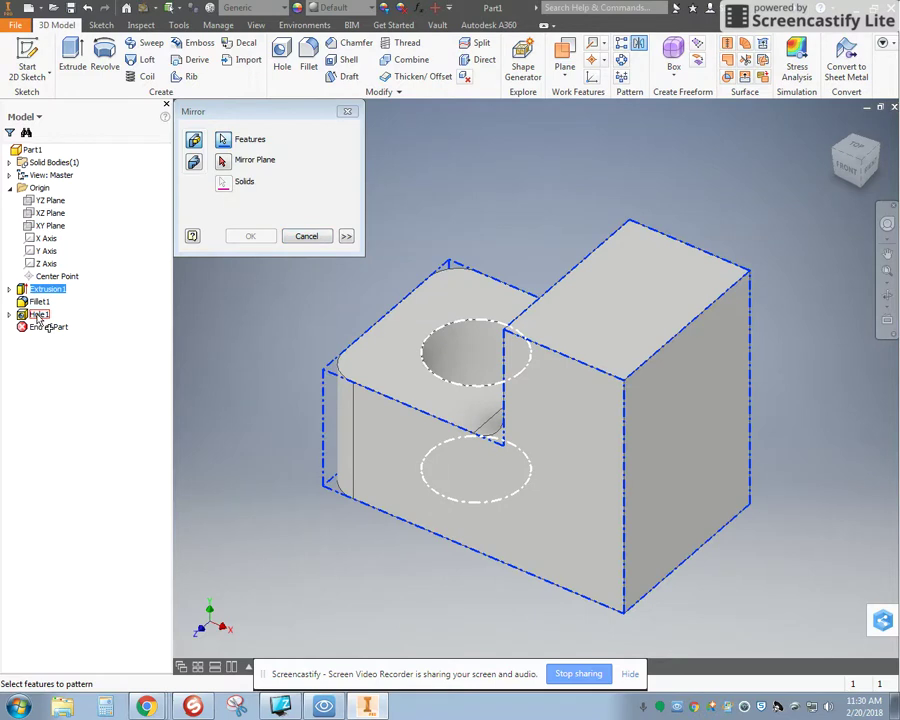
{"action": "left_click", "coordinate": [38, 315], "text": "shift"}
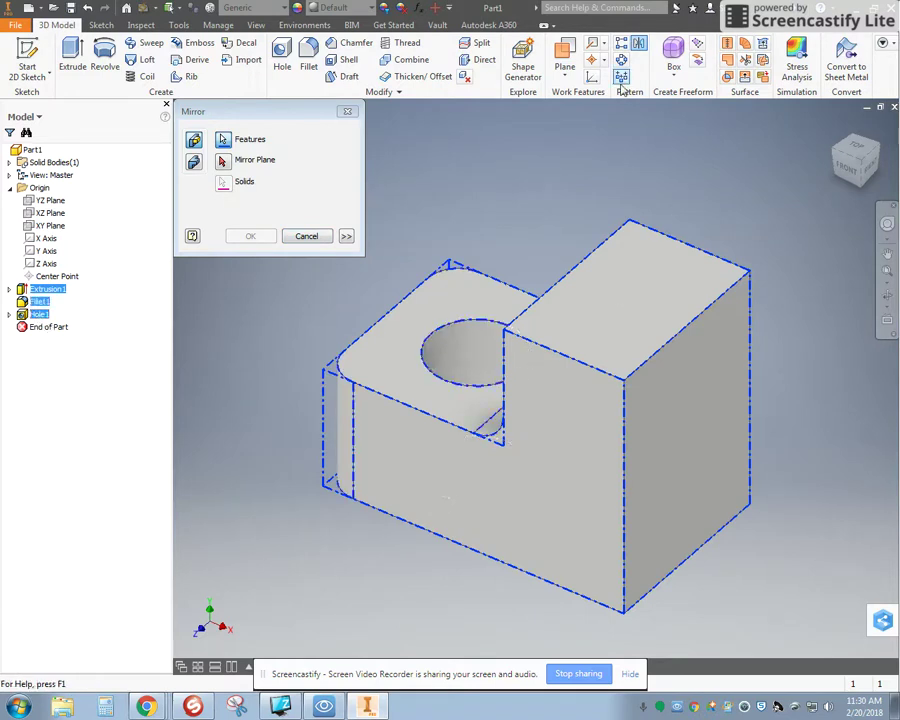
{"action": "left_click", "coordinate": [222, 161]}
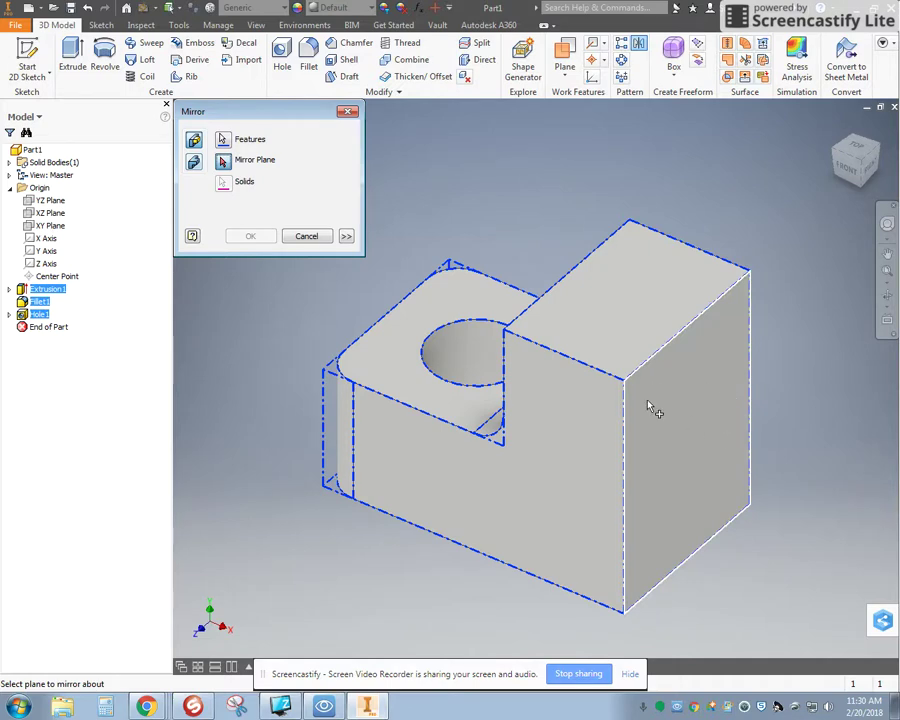
{"action": "left_click", "coordinate": [729, 430]}
{"action": "scroll", "coordinate": [237, 291], "scroll_direction": "down", "scroll_amount": 3}
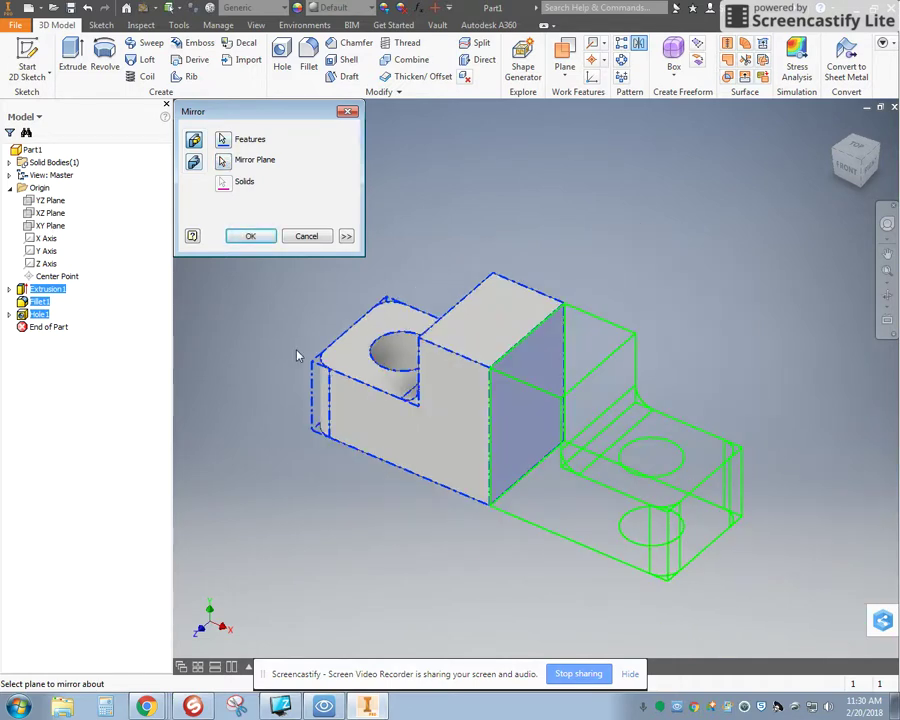
{"action": "left_click", "coordinate": [253, 235]}
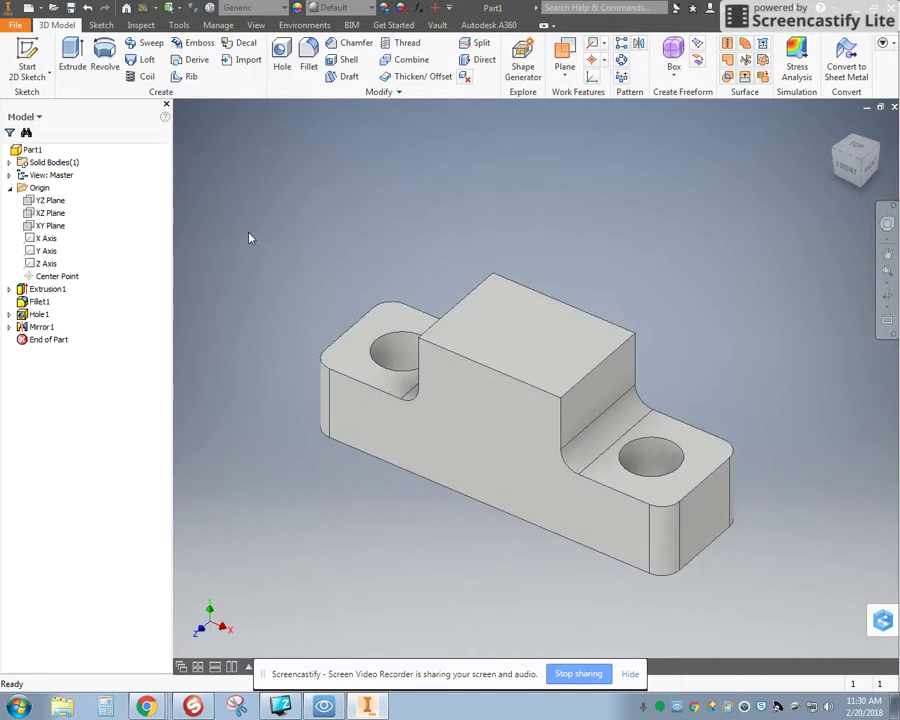
Step: Switch to the Chrome lesson page and scroll down to step 3's connector piece sketch
{"action": "key", "text": "alt+Tab"}
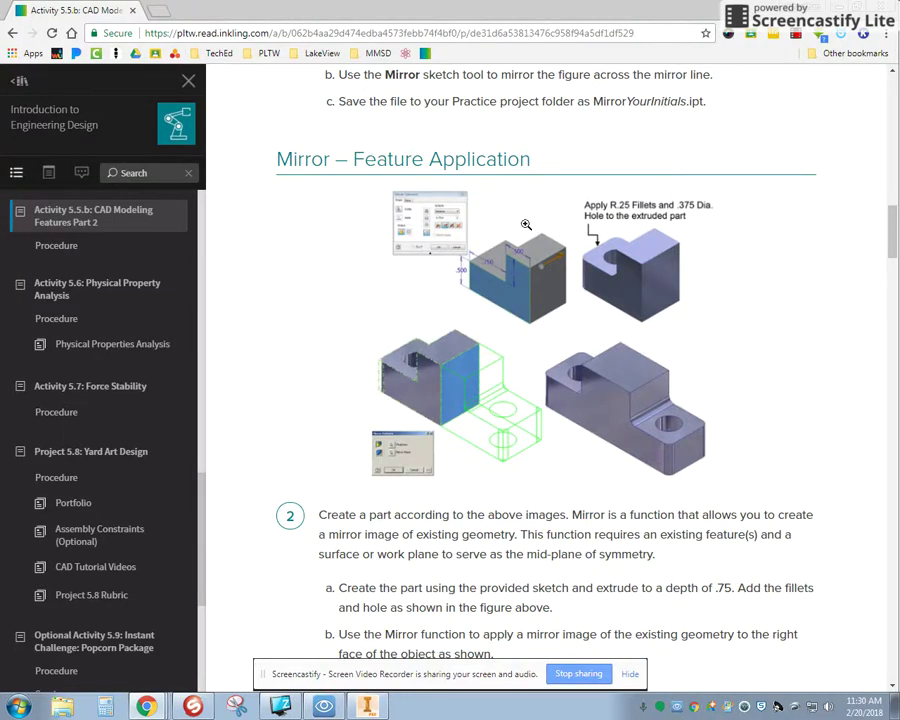
{"action": "scroll", "coordinate": [562, 327], "scroll_direction": "down", "scroll_amount": 1}
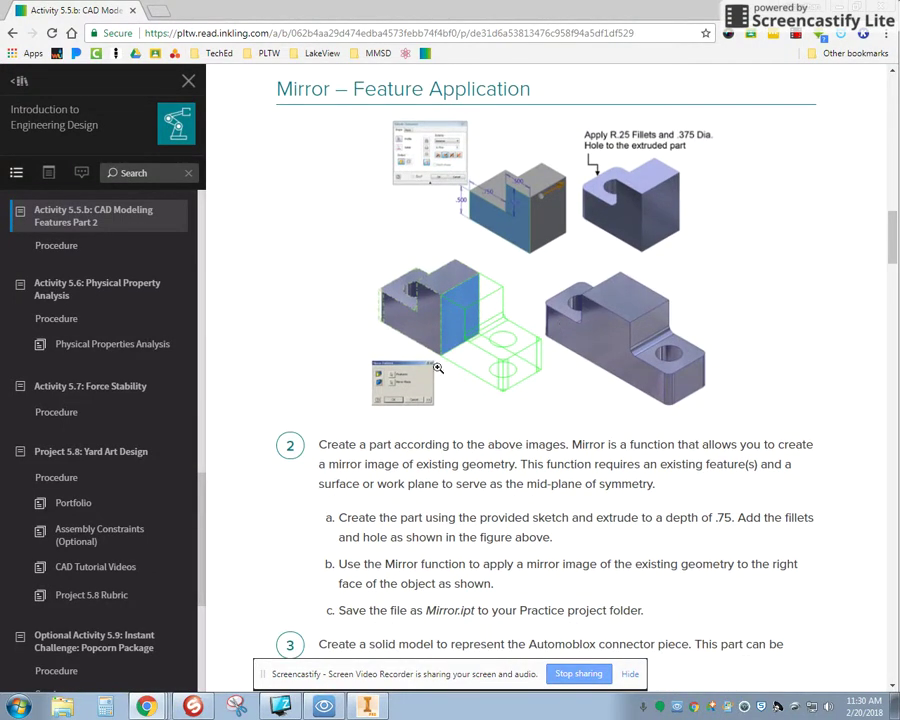
{"action": "scroll", "coordinate": [437, 368], "scroll_direction": "down", "scroll_amount": 5}
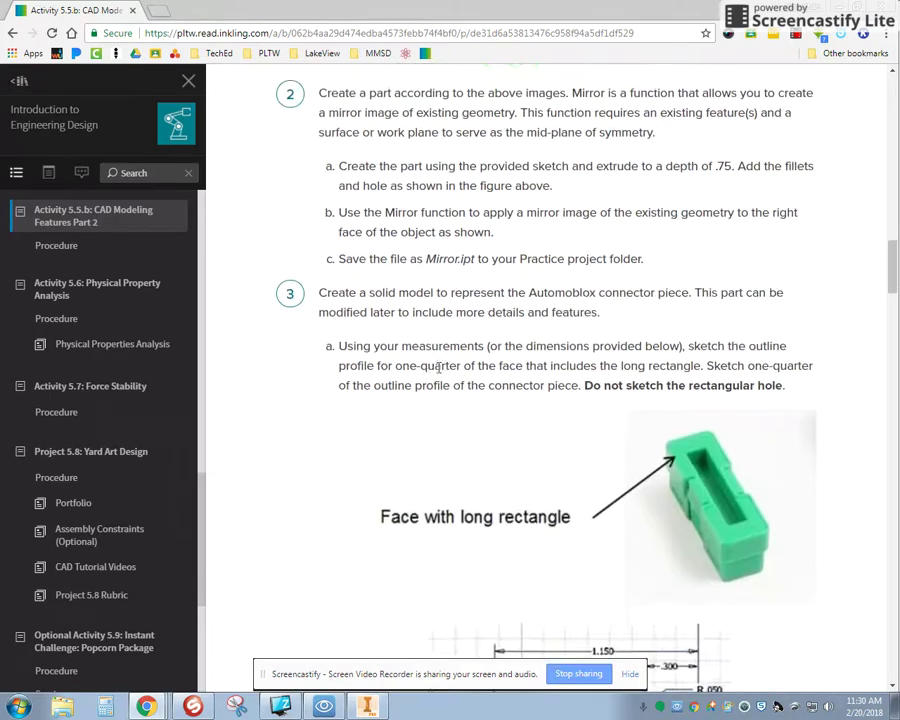
{"action": "scroll", "coordinate": [437, 368], "scroll_direction": "down", "scroll_amount": 3}
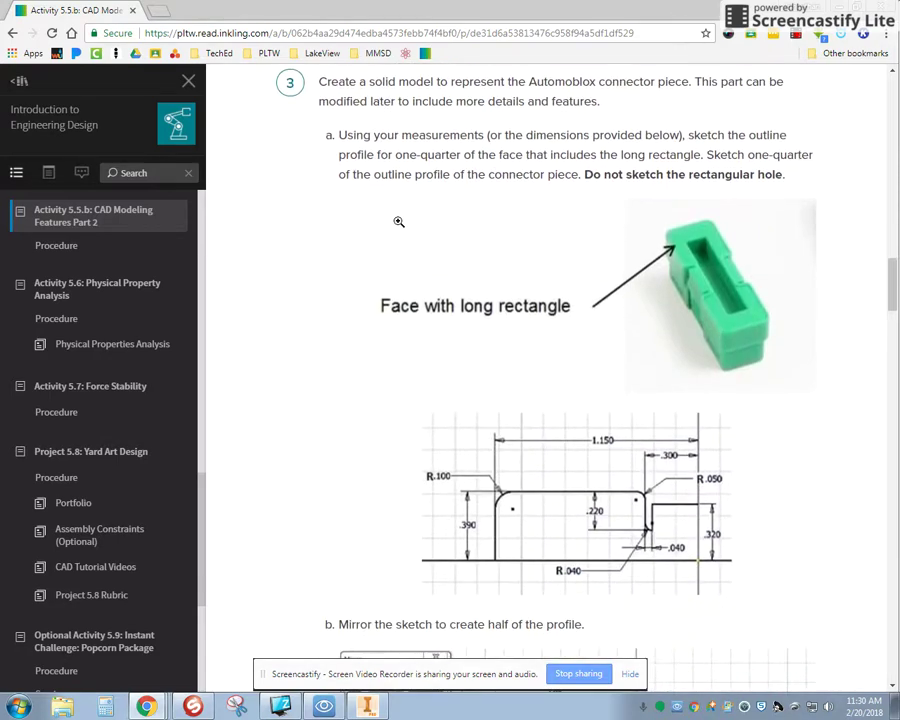